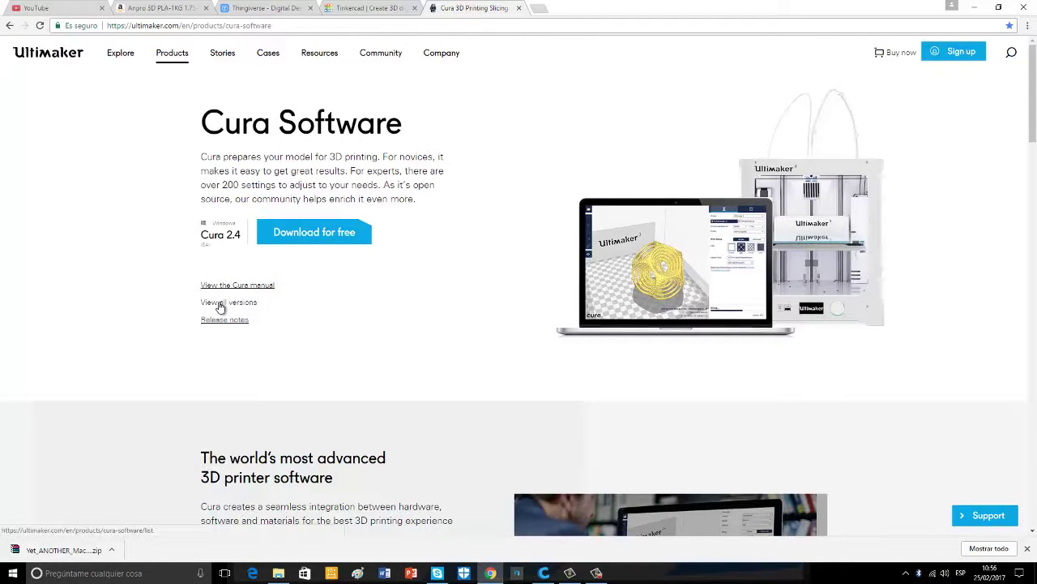
Open the list of all Cura versions and look through the Windows releases
click(219, 302)
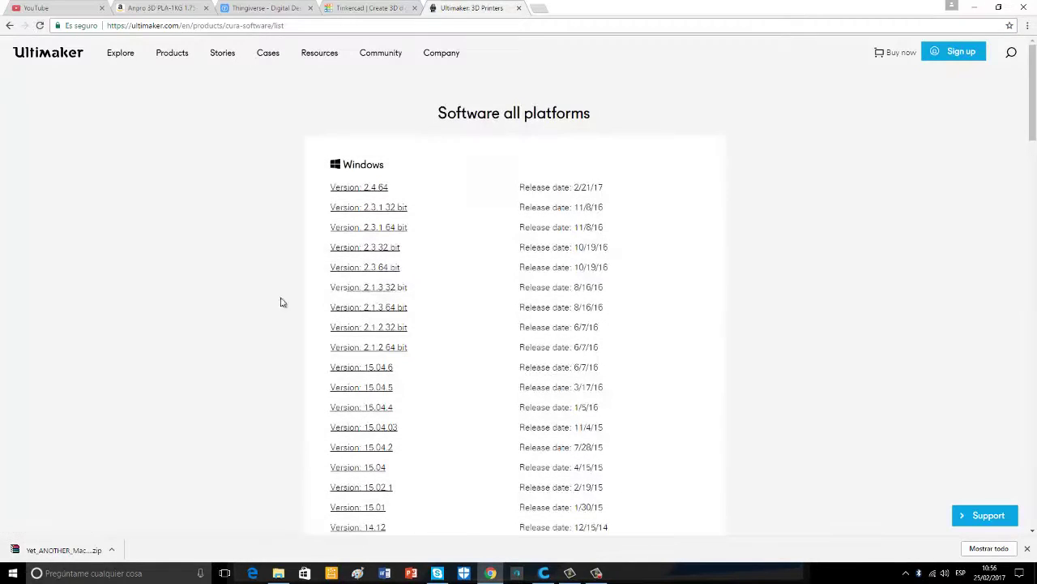
scroll(688, 282, down, 2)
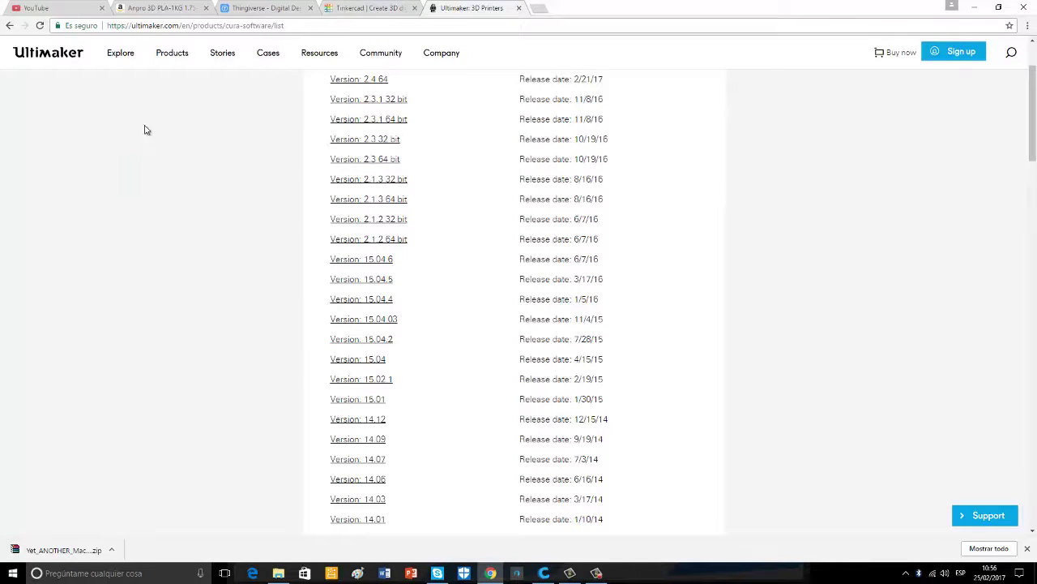
Switch to the Thingiverse site and look over the featured collections and recently made prints on its home page
click(237, 8)
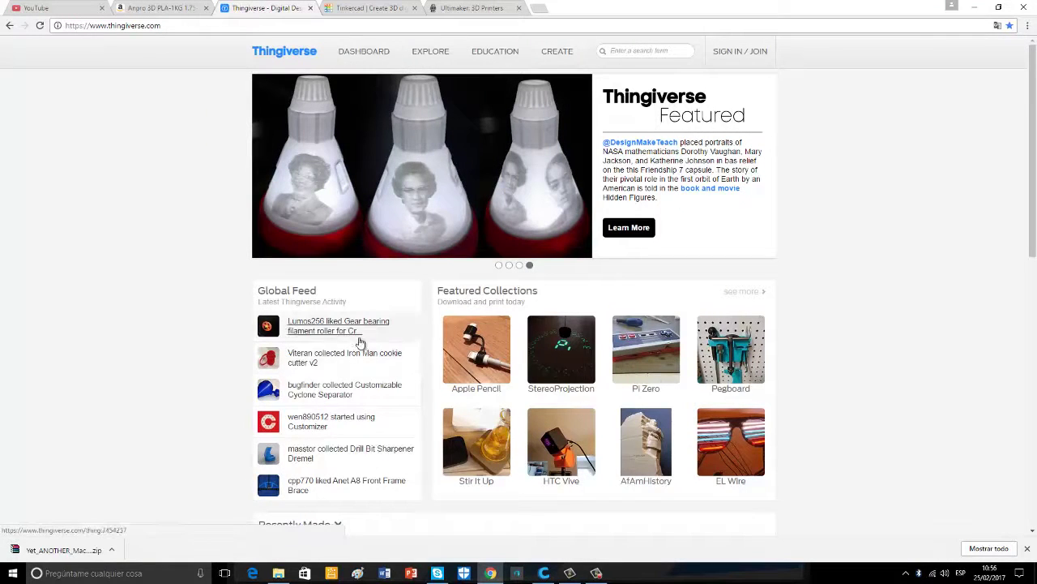
scroll(601, 321, down, 3)
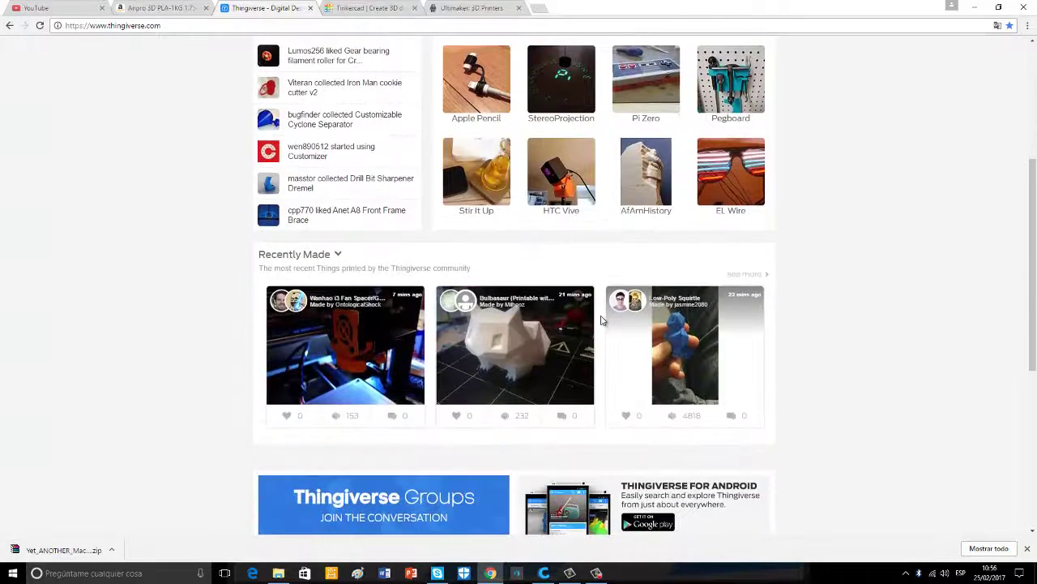
scroll(601, 321, up, 3)
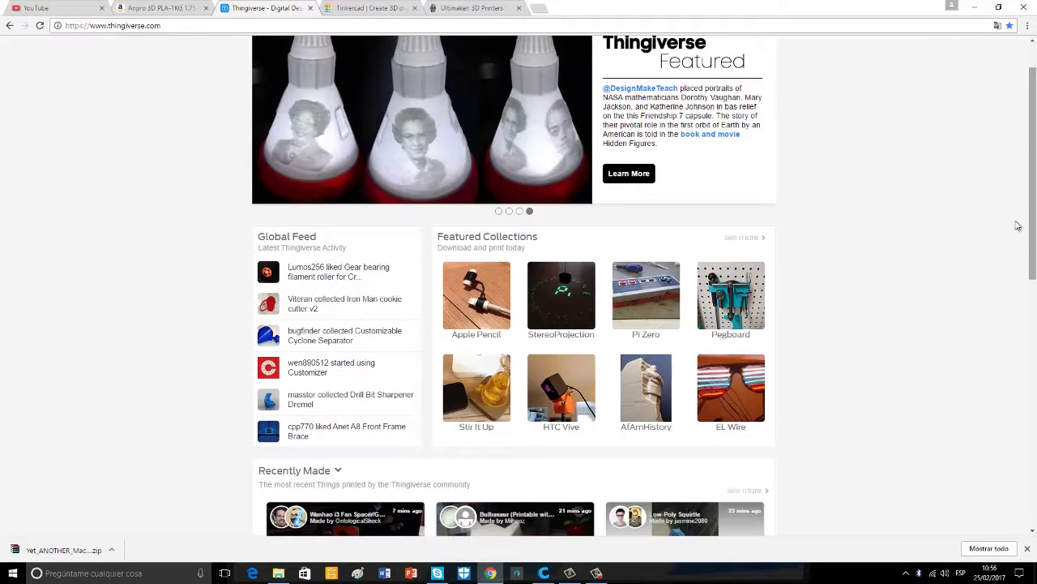
scroll(373, 61, up, 1)
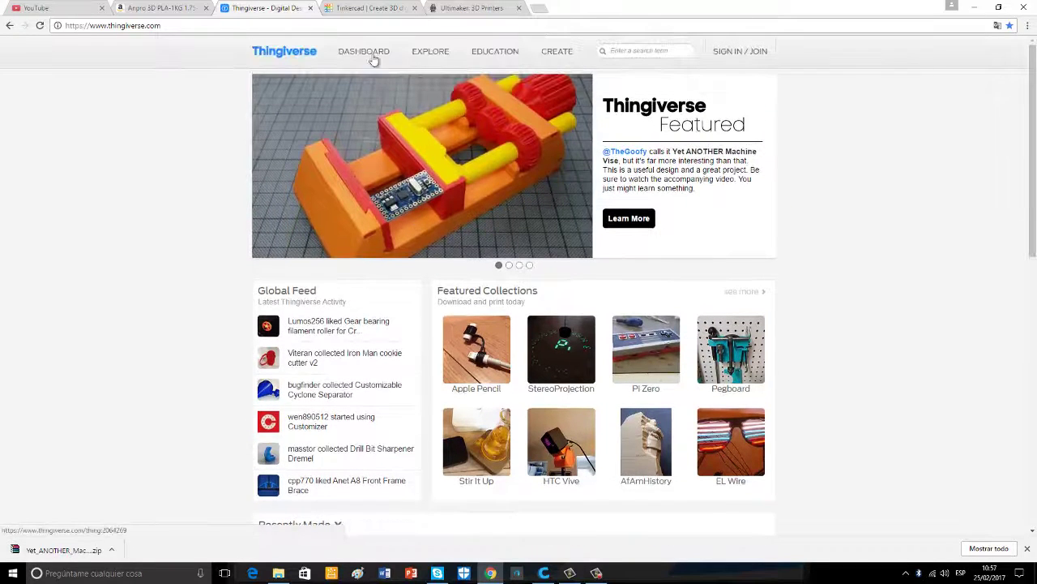
Open the newest things in Thingiverse's Explore section and browse the designs, loading pages 2 and 3 of the listing
click(431, 58)
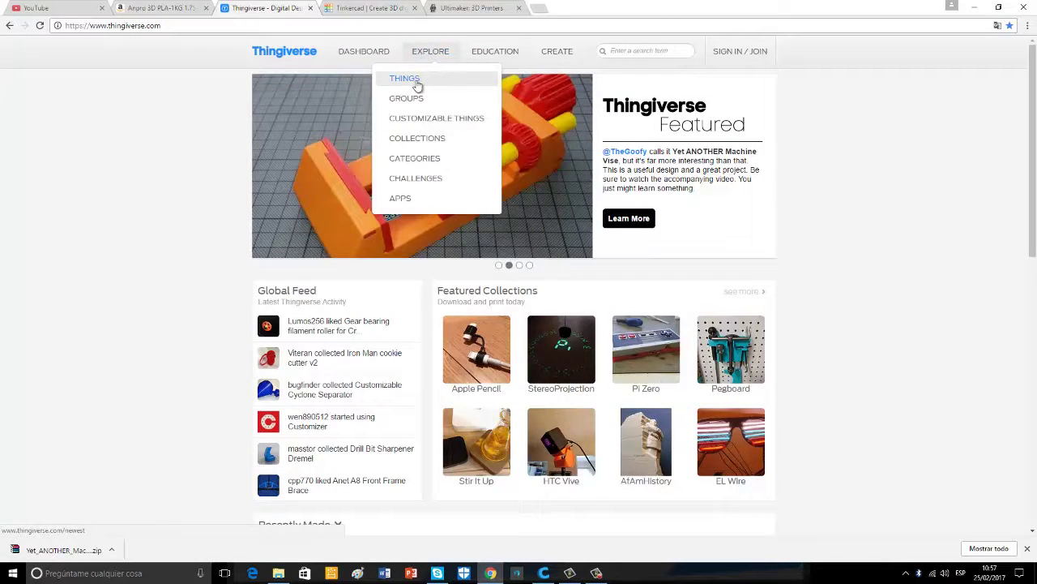
click(416, 83)
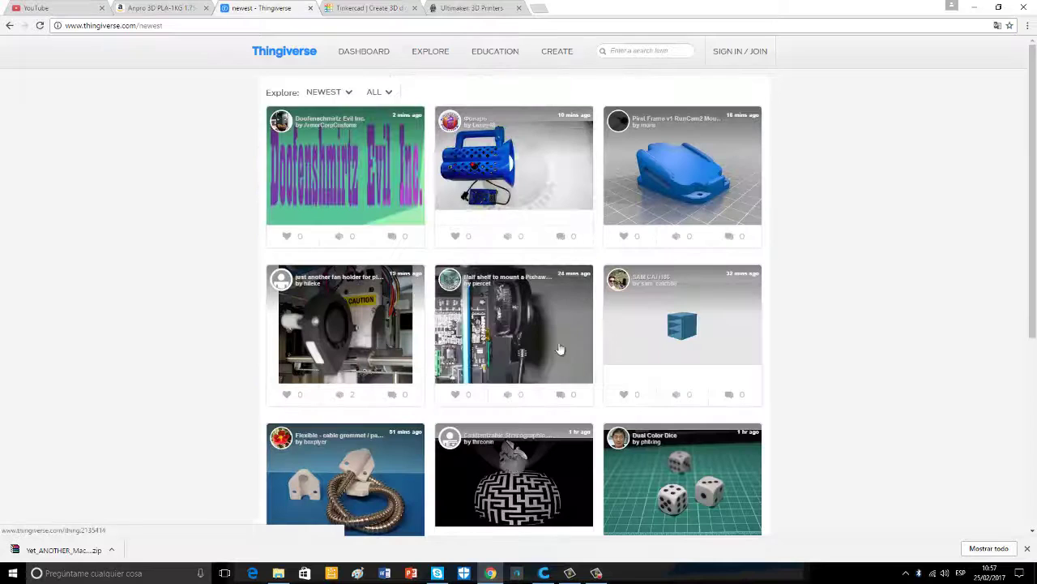
scroll(535, 349, down, 5)
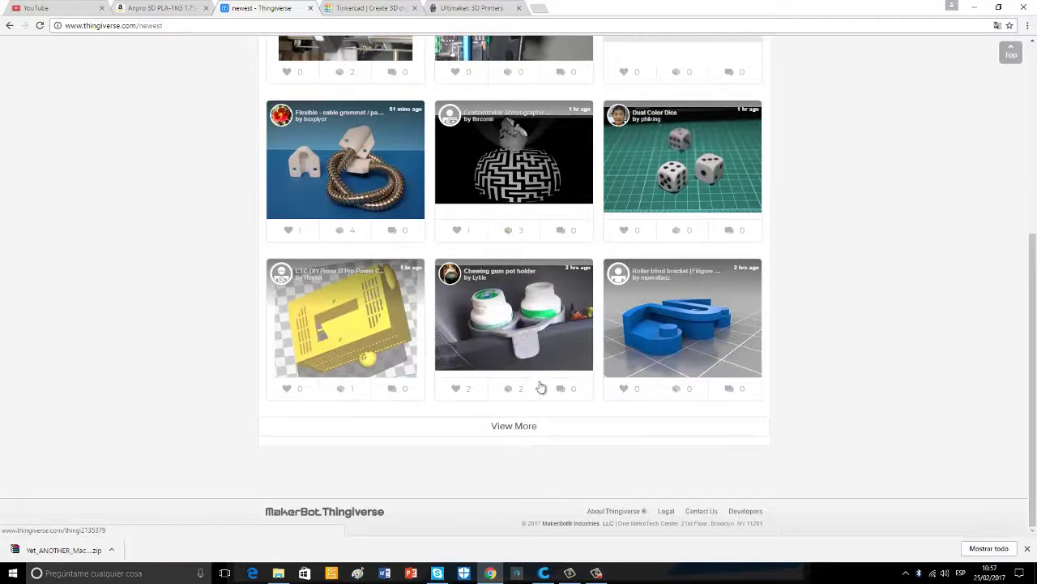
click(522, 438)
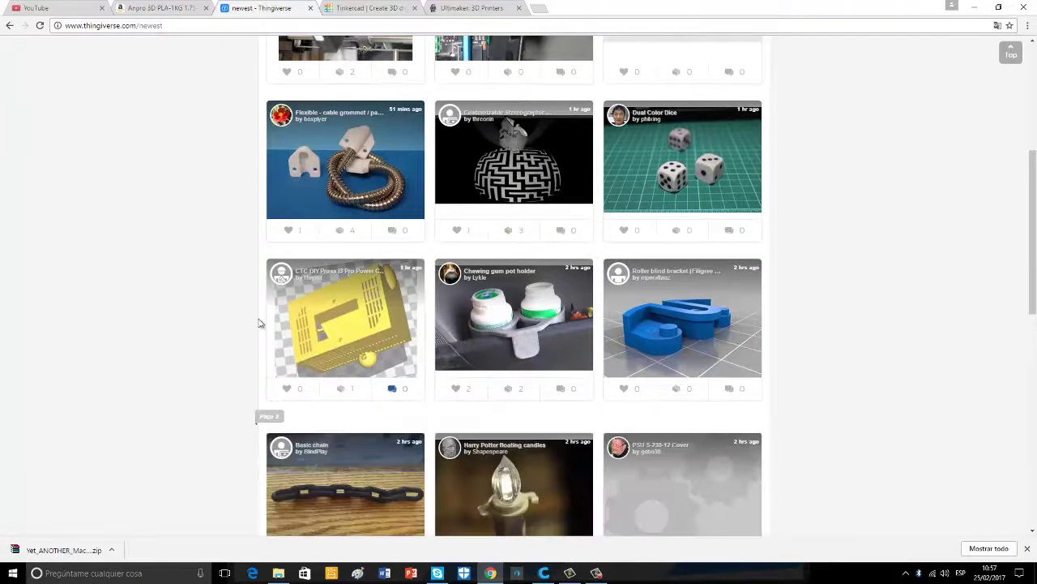
scroll(518, 365, down, 7)
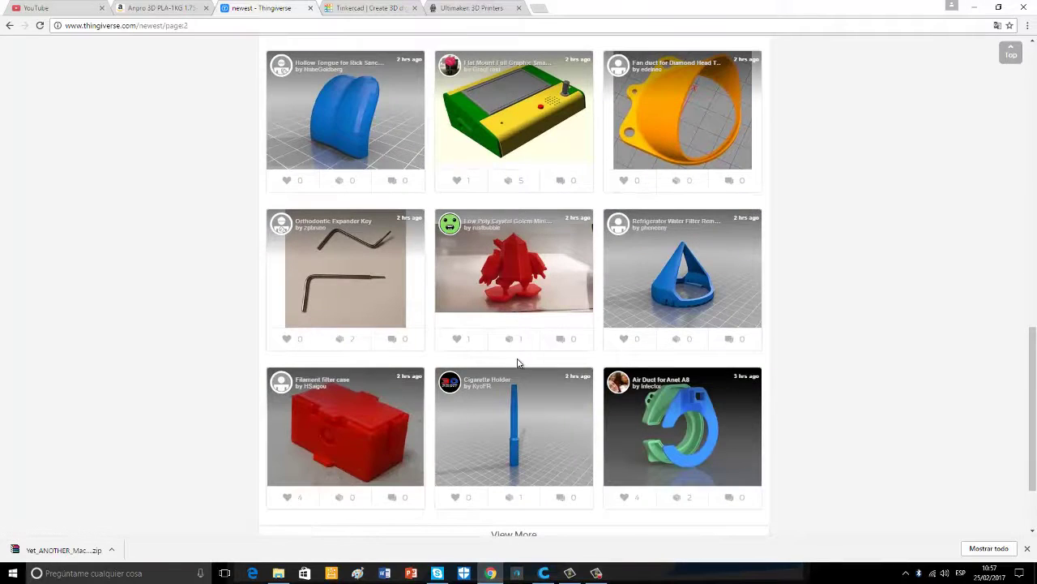
scroll(519, 363, down, 3)
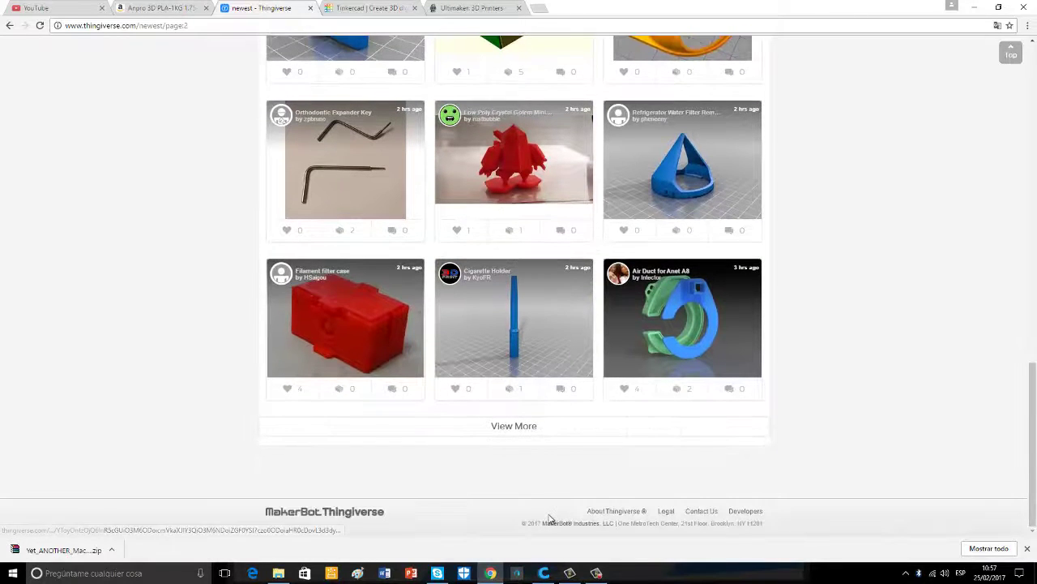
click(518, 432)
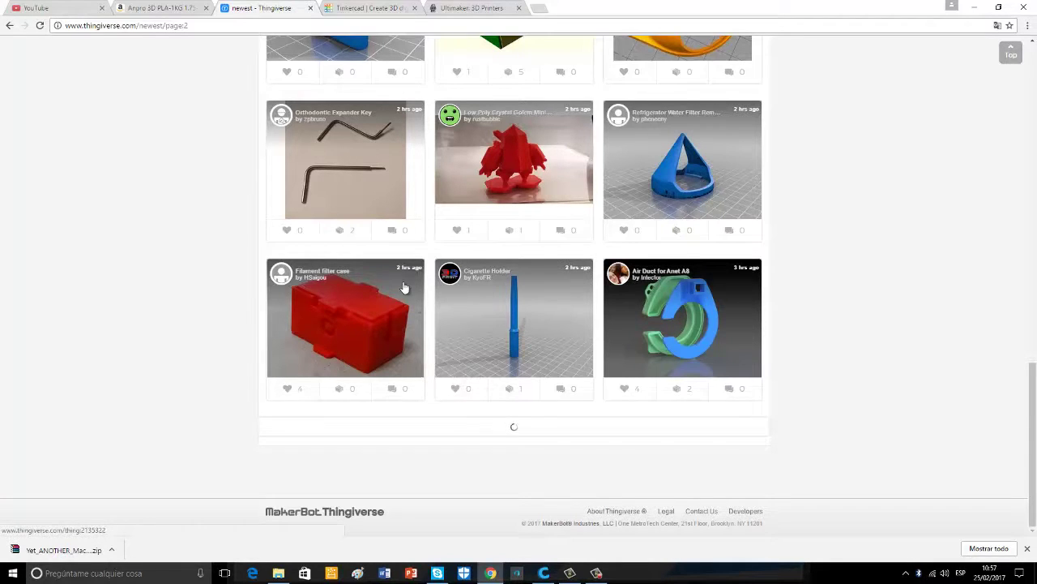
scroll(567, 257, up, 3)
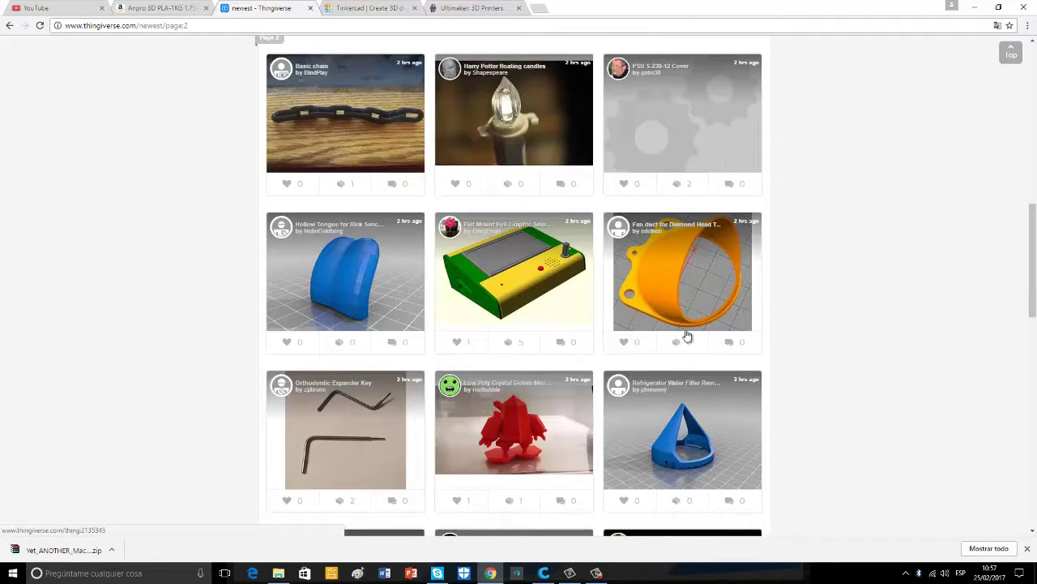
Look over the designs on pages 2 and 3 of the newest things and return to the start of the listing
click(595, 577)
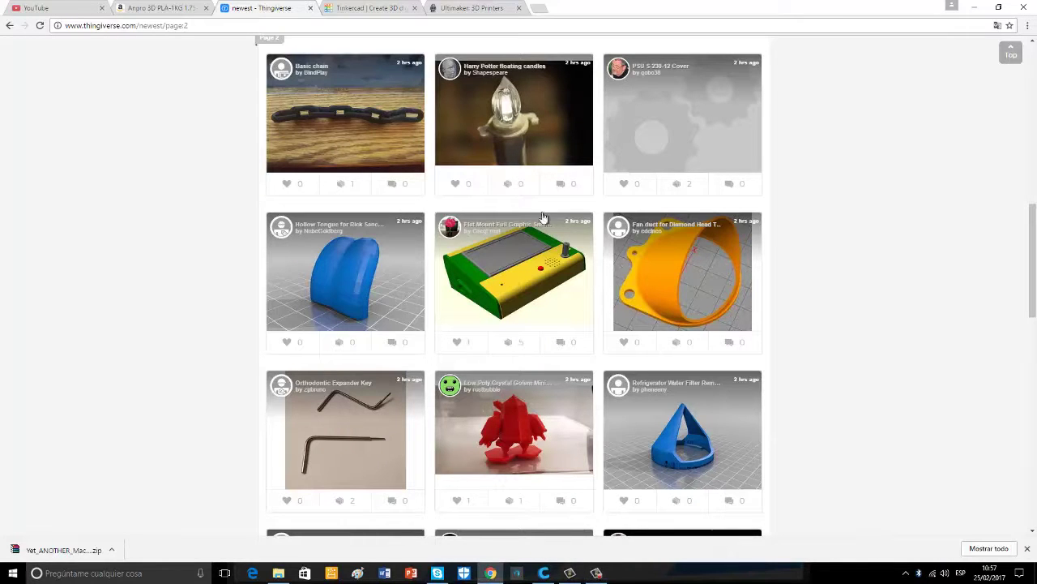
scroll(511, 282, down, 1)
scroll(511, 282, down, 3)
scroll(486, 285, down, 5)
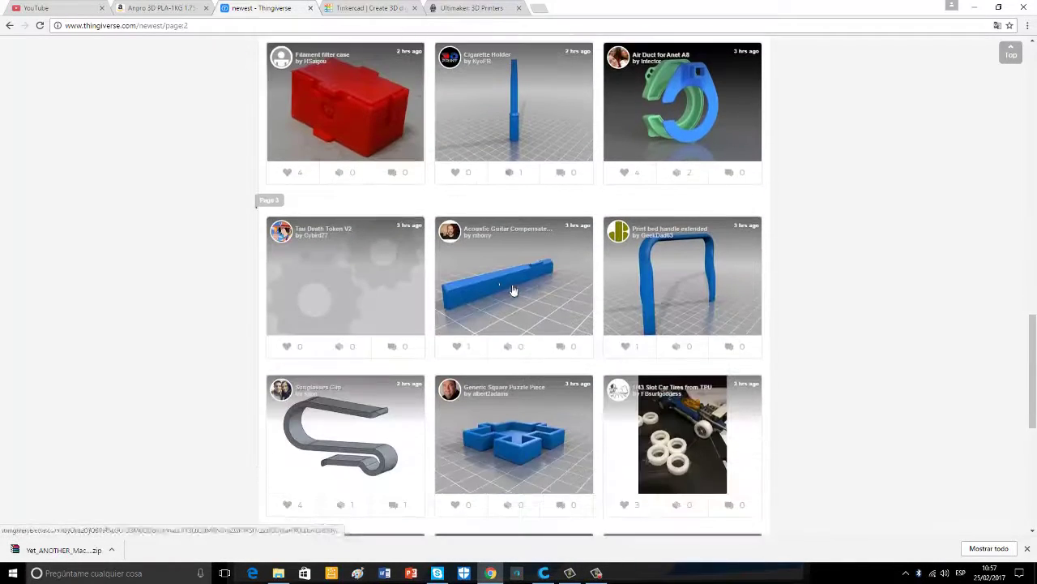
scroll(555, 283, up, 6)
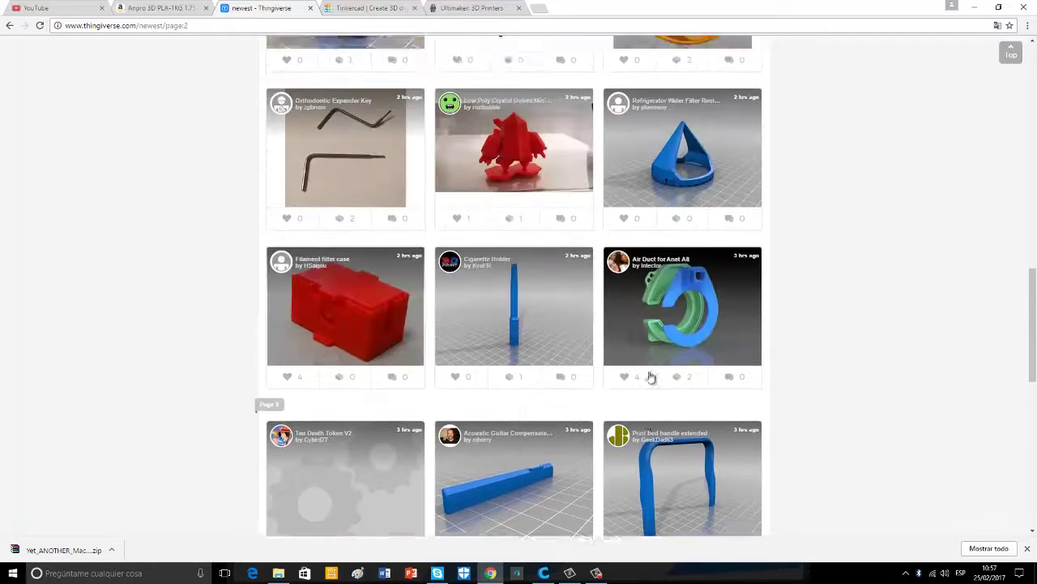
scroll(678, 271, up, 15)
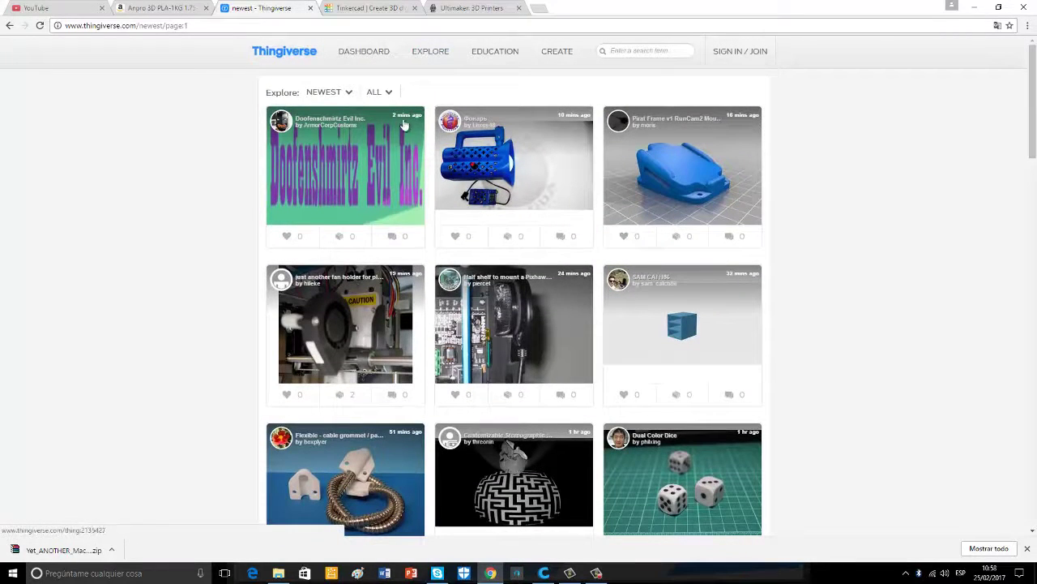
Browse the newest things from the first page onward, extending the listing with pages 4 and 5
scroll(392, 231, down, 3)
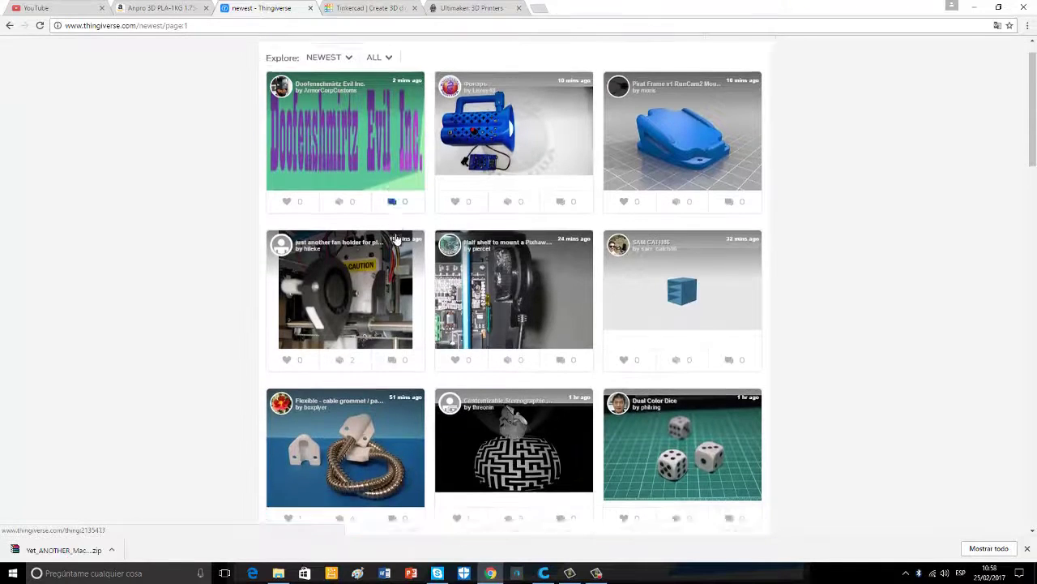
scroll(405, 239, down, 2)
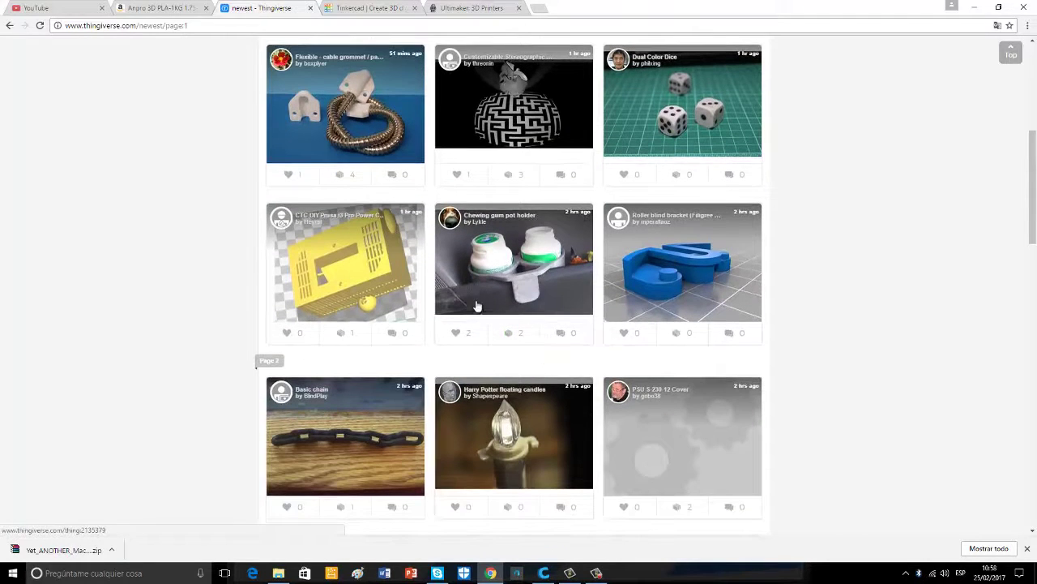
scroll(487, 301, down, 2)
scroll(512, 301, down, 15)
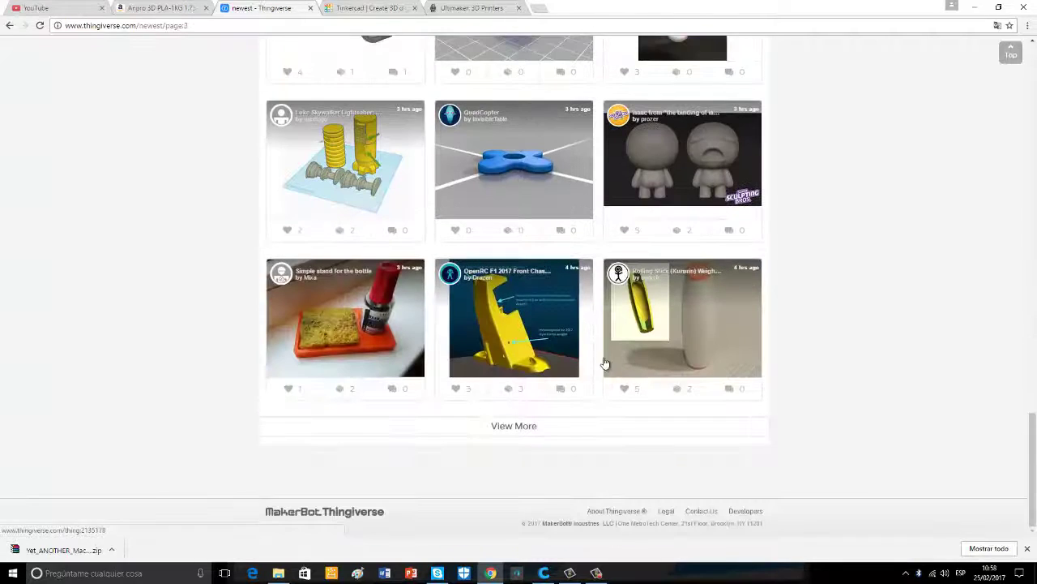
click(533, 428)
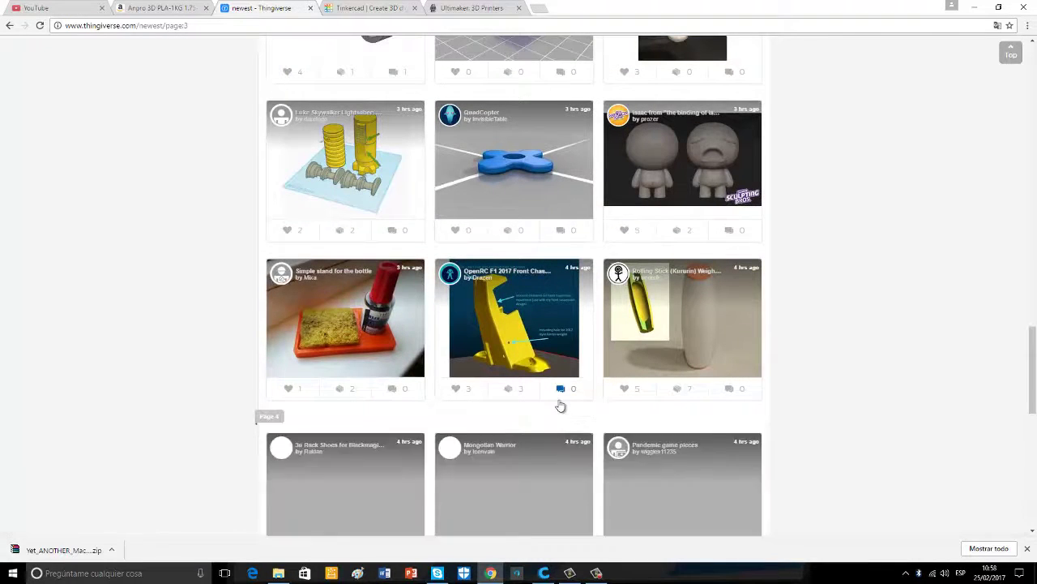
scroll(568, 398, down, 3)
scroll(564, 395, down, 3)
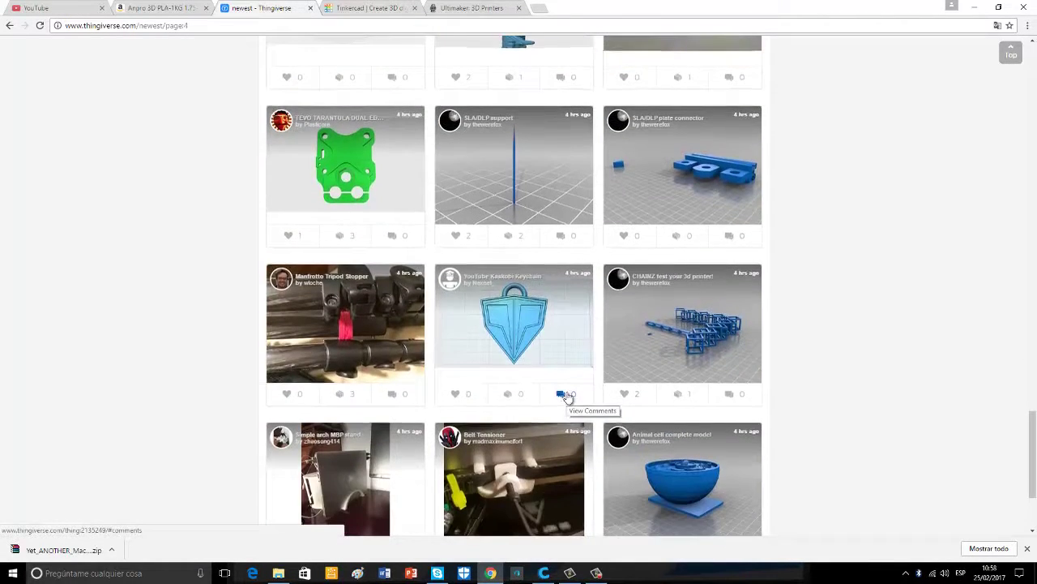
scroll(565, 395, up, 3)
scroll(567, 397, down, 6)
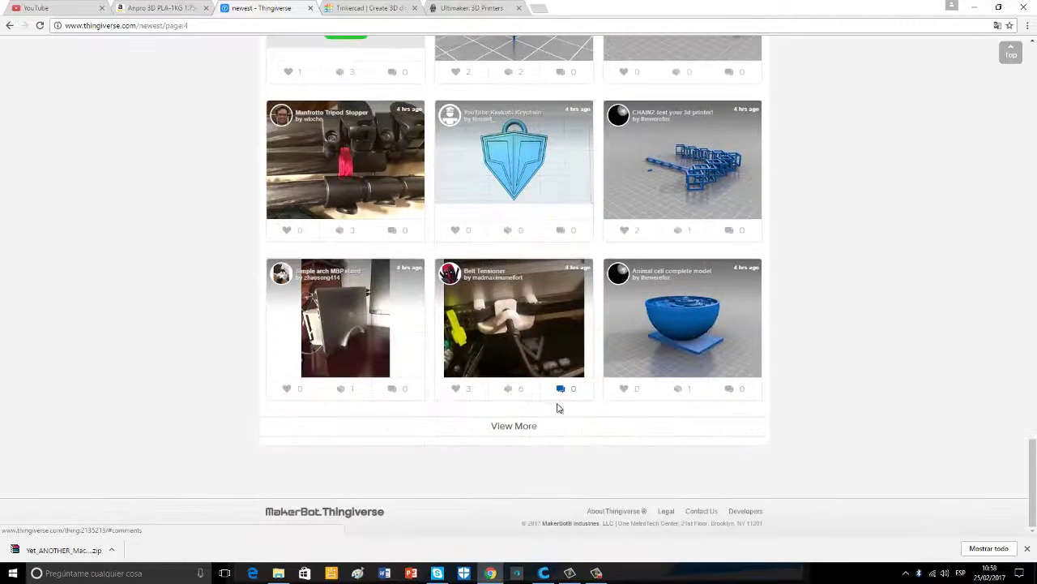
click(534, 427)
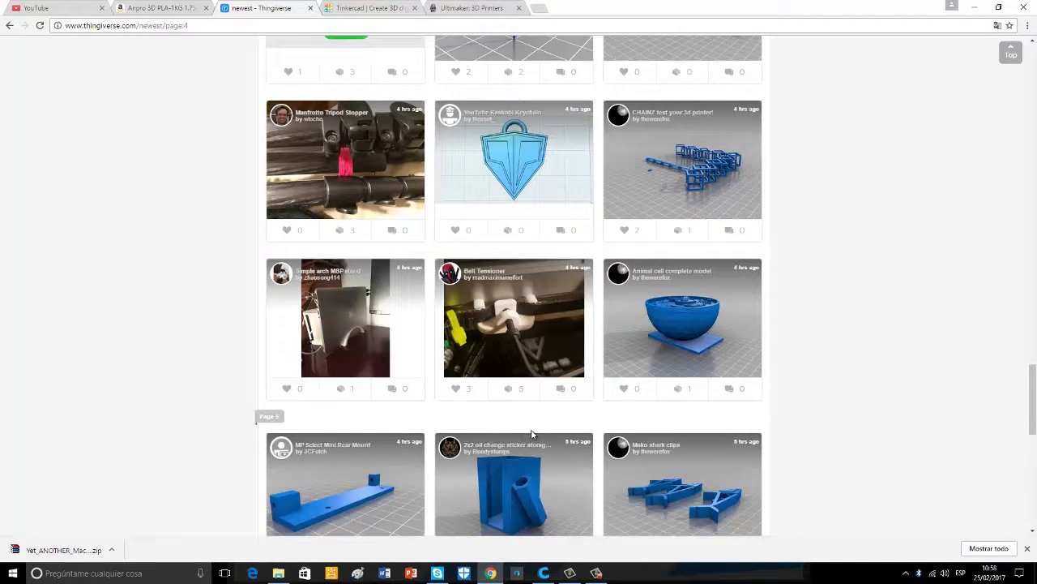
scroll(599, 394, down, 6)
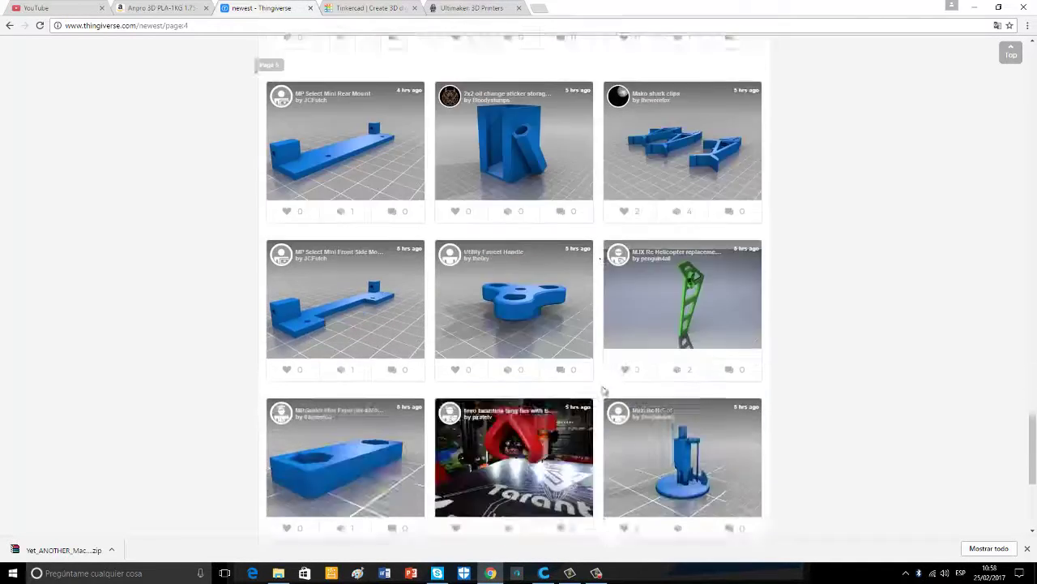
scroll(648, 356, down, 2)
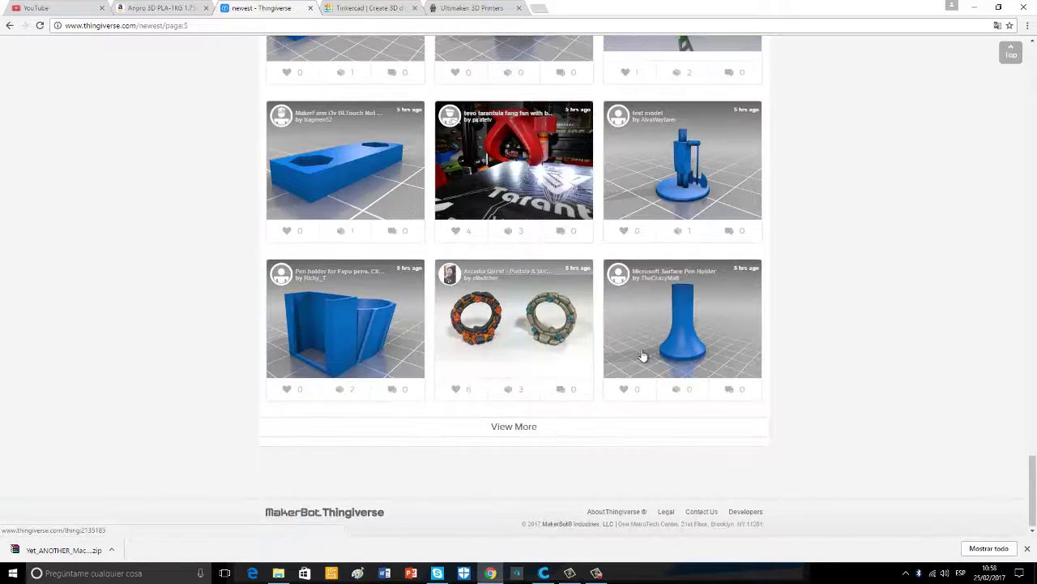
scroll(471, 325, up, 3)
scroll(466, 299, up, 8)
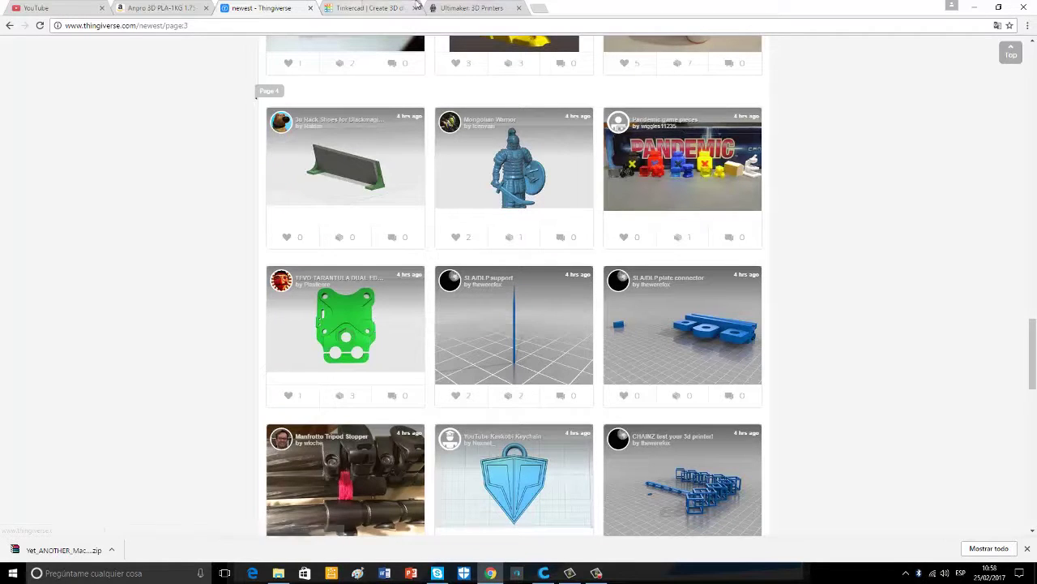
Switch to Tinkercad, sign in with the Autodesk account and create a new design
click(369, 9)
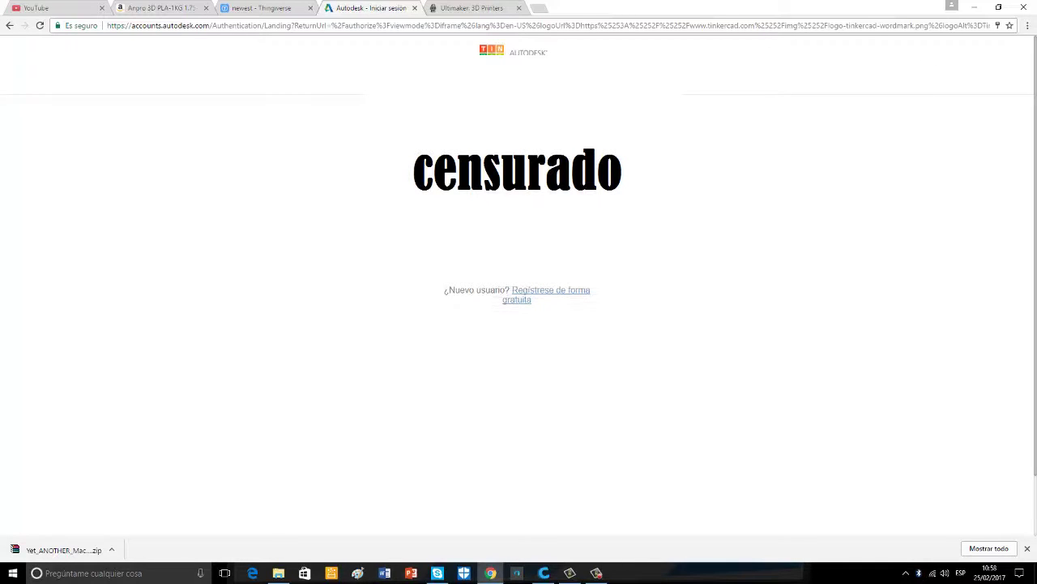
key(Return)
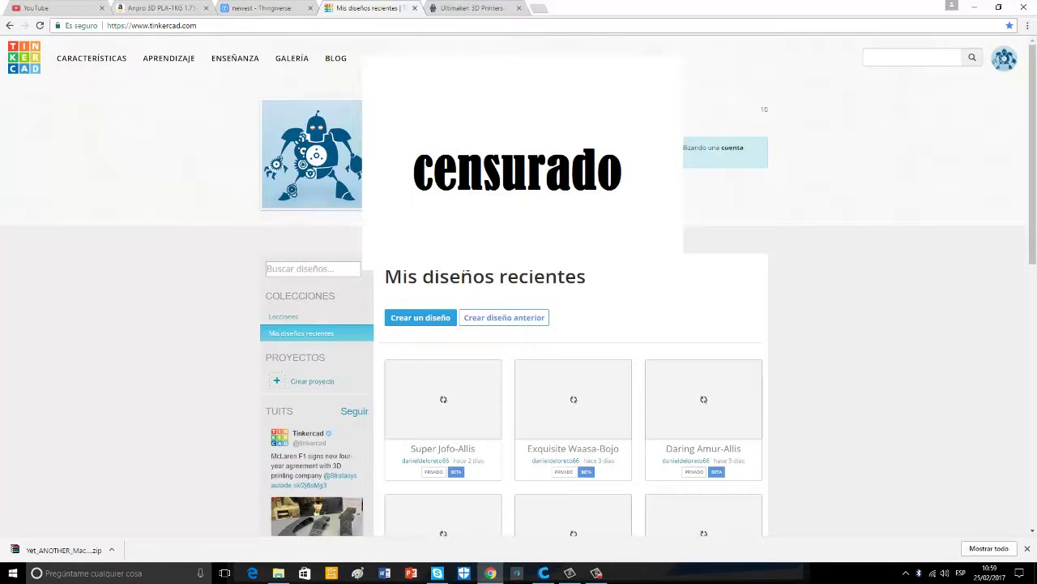
click(417, 318)
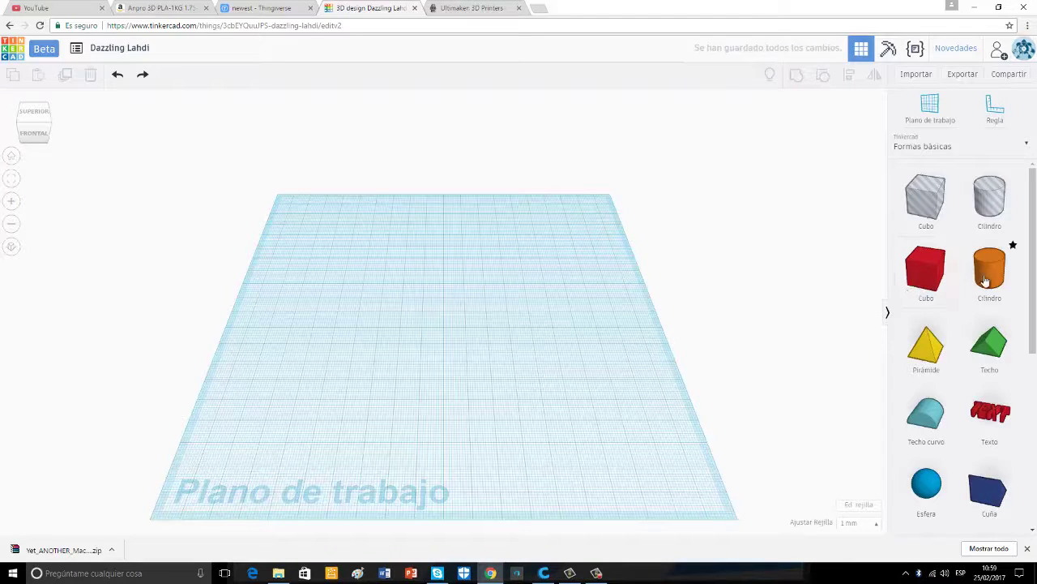
Place a solid red cube near the centre of the workplane, shift it by 1 mm and -5 mm, and keep it selected
drag(915, 282, 440, 313)
right_drag(537, 308, 341, 381)
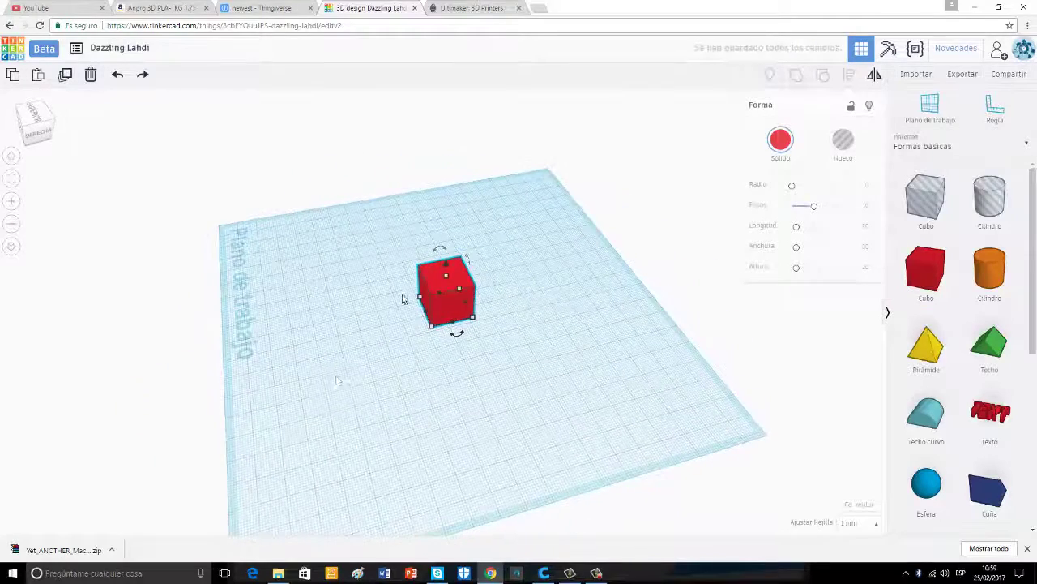
mouse_move(438, 290)
mouse_down()
mouse_move(532, 292)
mouse_move(432, 278)
mouse_up()
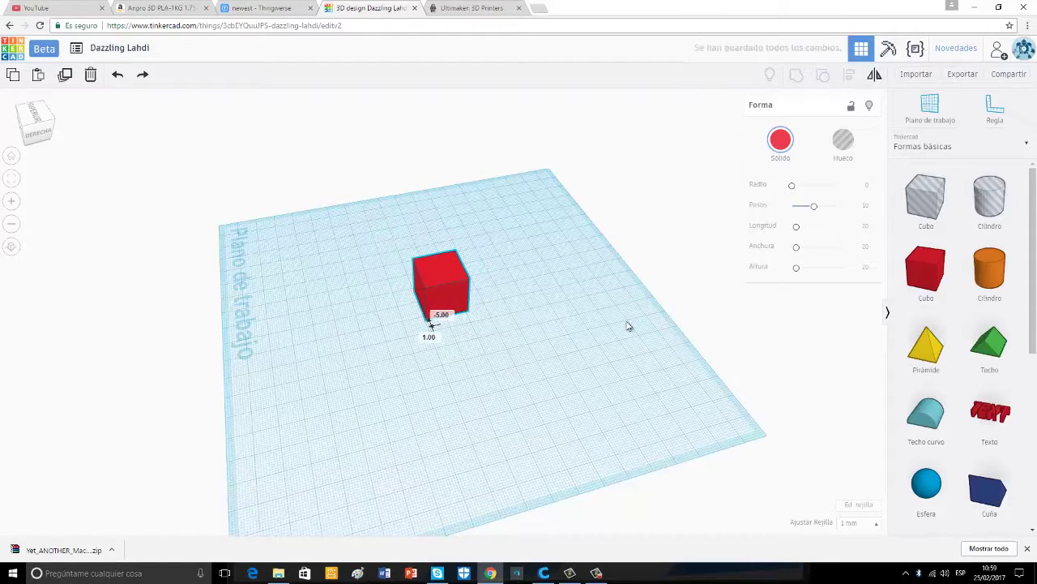
right_drag(627, 324, 830, 269)
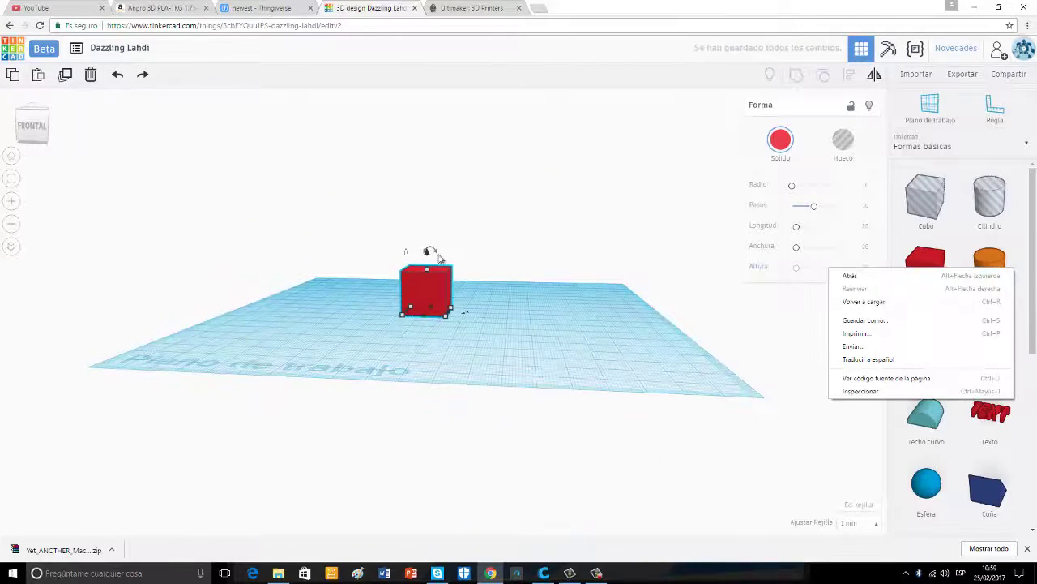
click(573, 264)
click(562, 262)
click(424, 275)
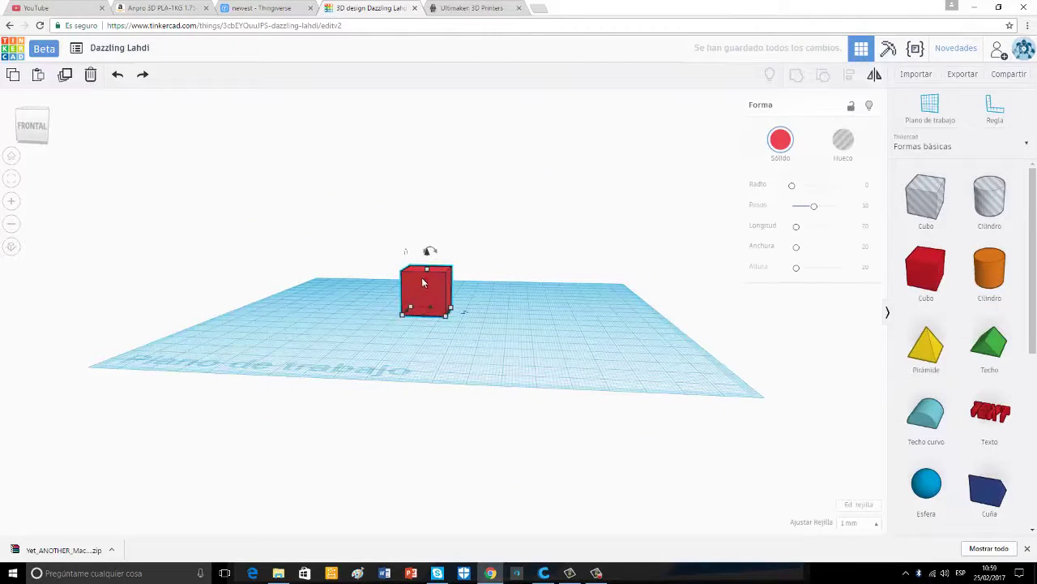
Raise the red cube above the workplane and stretch its base into a wider box about 90 mm long
drag(435, 255, 401, 243)
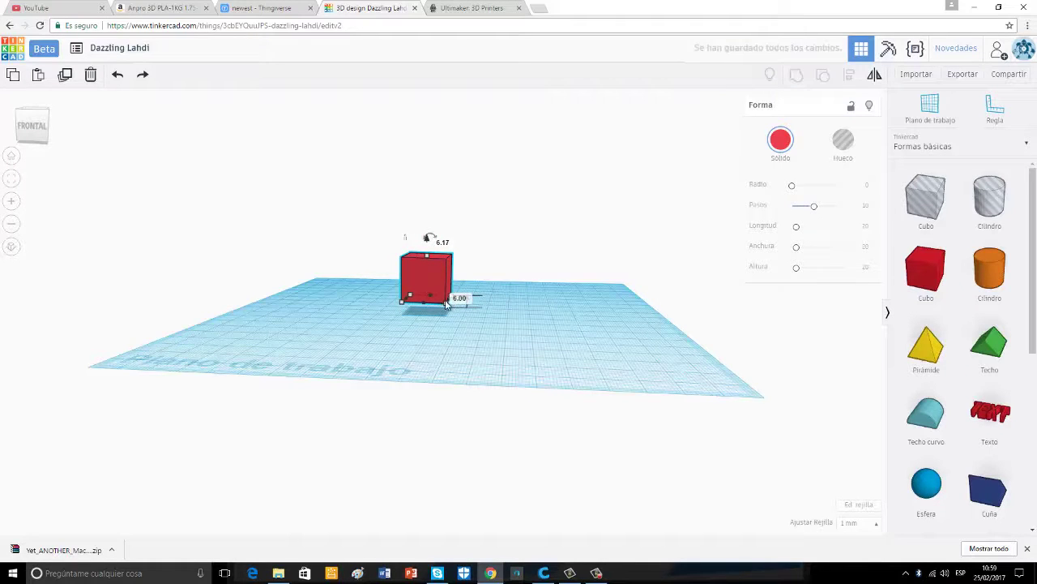
drag(447, 306, 504, 345)
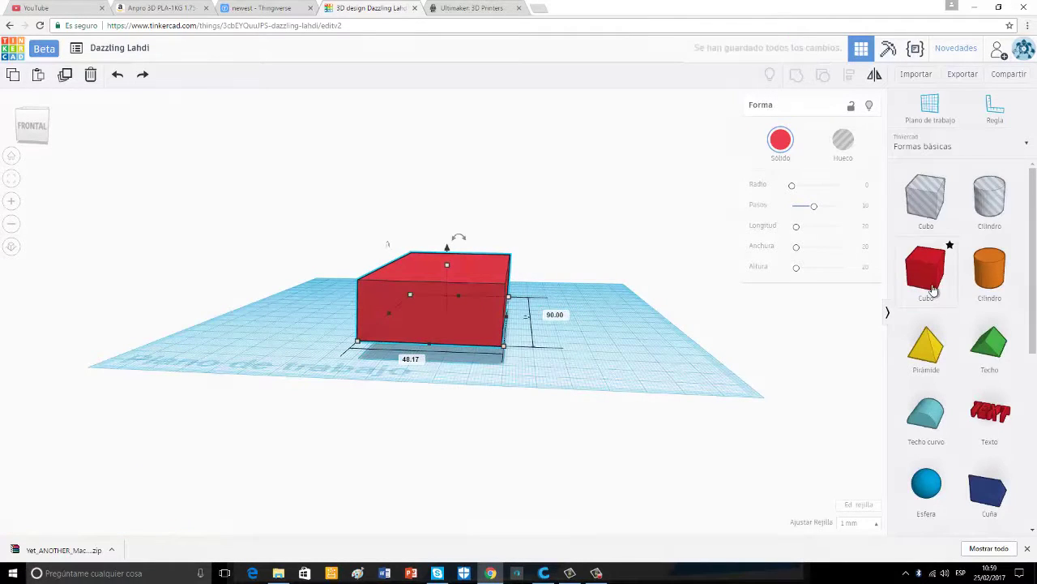
Place a second cube partly sunk into the top of the red box and turn it into a hole
drag(921, 290, 438, 221)
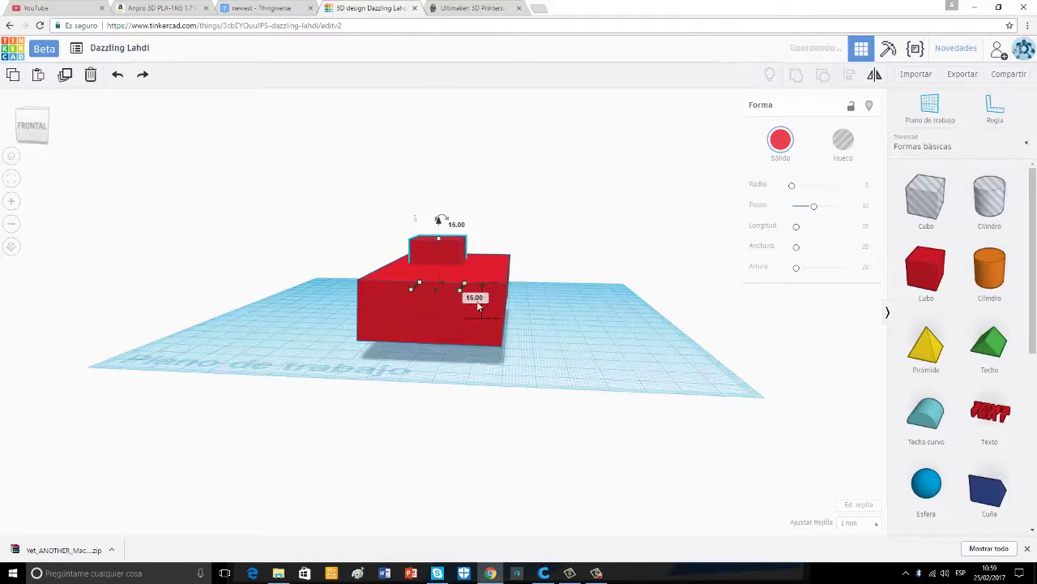
click(843, 139)
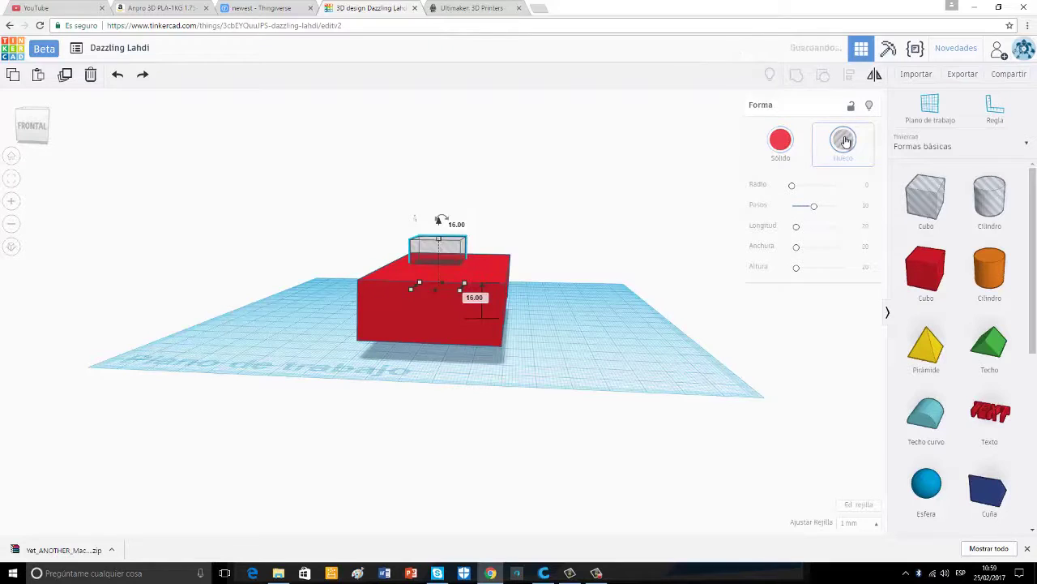
Group the hole cube with the red box to cut a square pocket, and inspect the pocket up close
right_drag(690, 225, 718, 301)
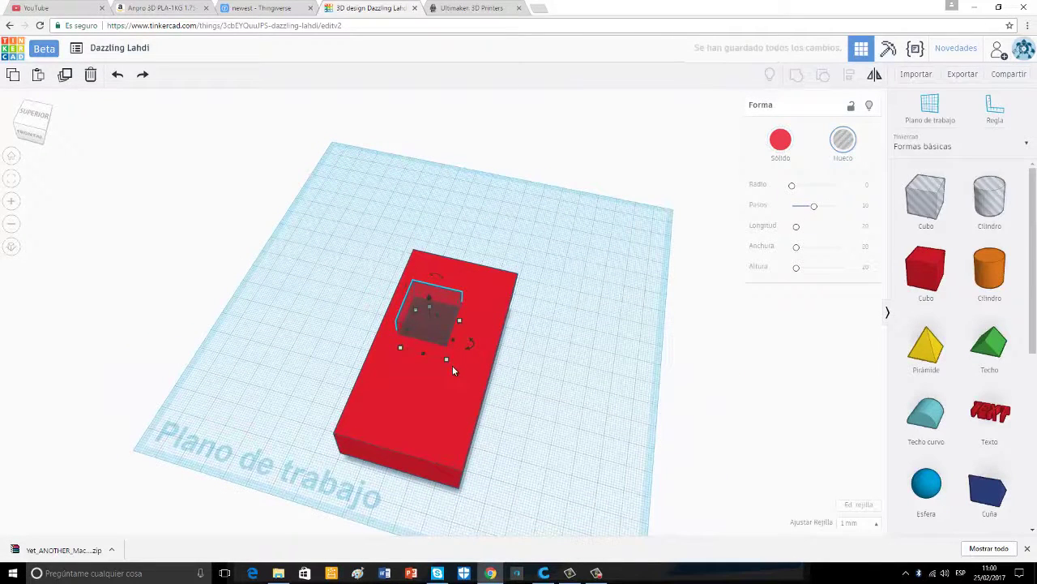
shift+click(413, 443)
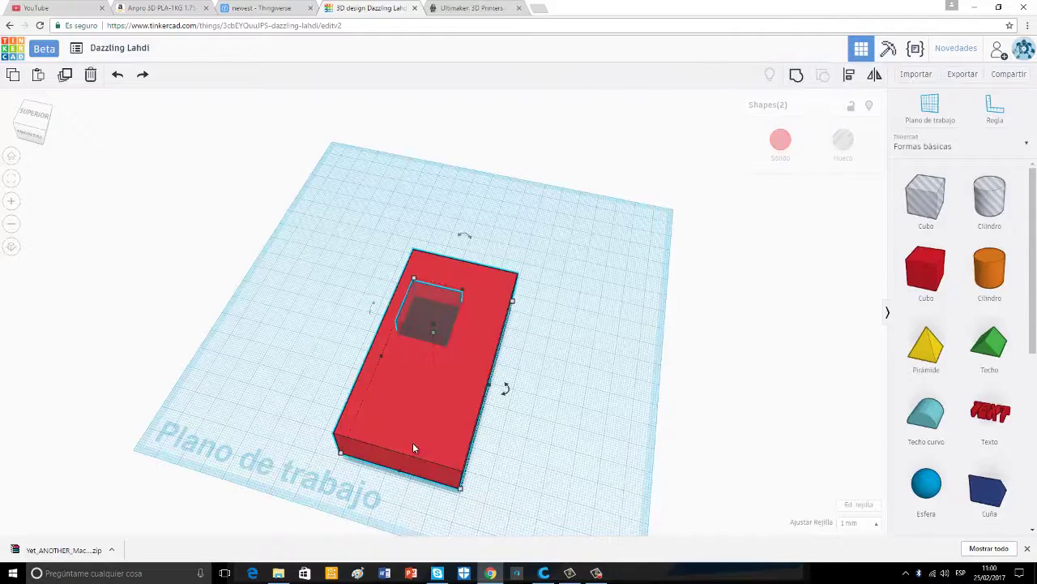
click(796, 75)
right_drag(491, 381, 409, 288)
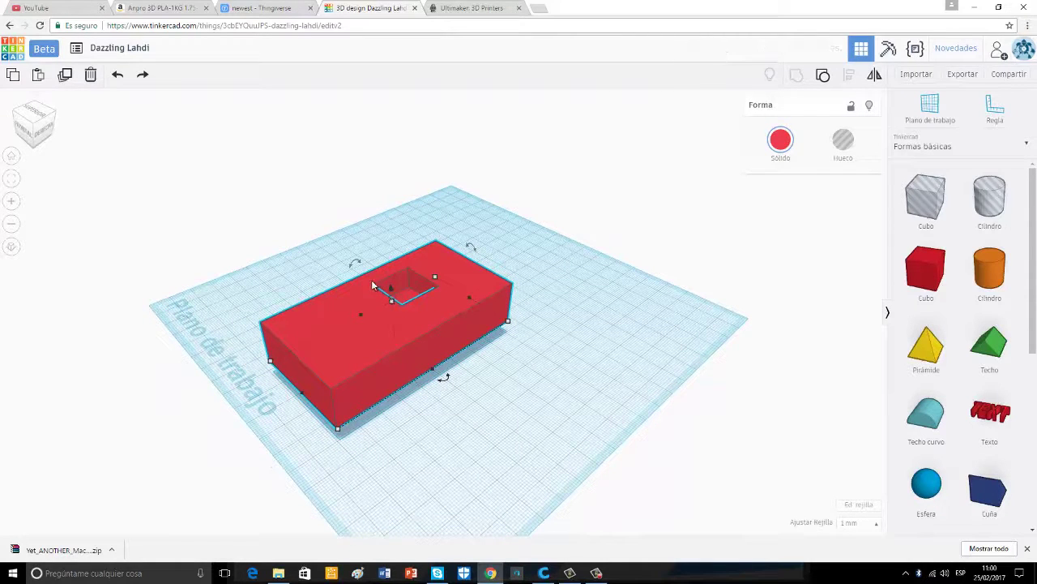
scroll(480, 348, up, 3)
right_drag(481, 348, 345, 318)
right_drag(475, 363, 527, 300)
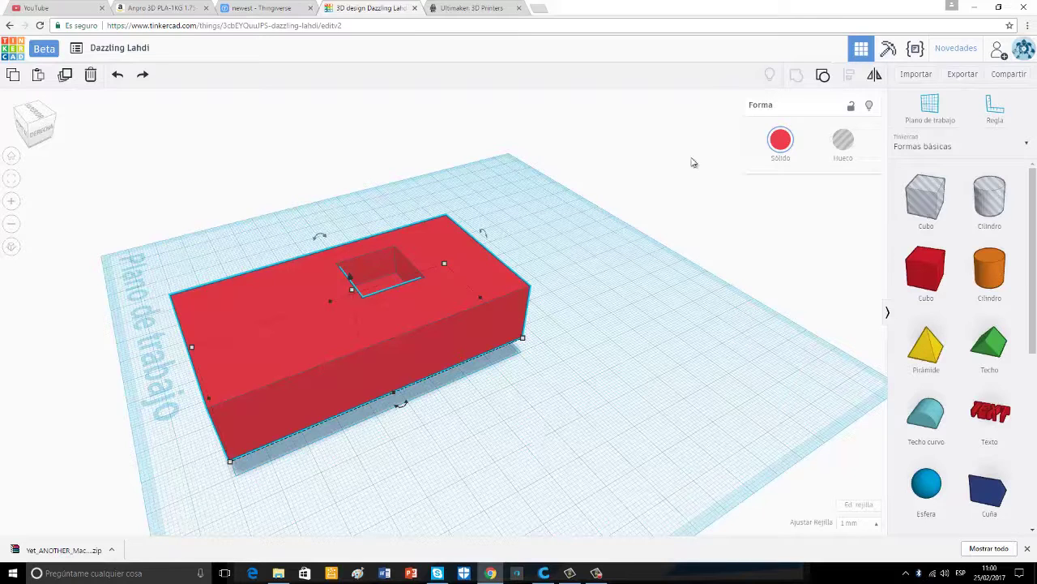
Switch to CINEMA 4D R16 and open the avatar content library stored on the Data (D:) drive
click(975, 6)
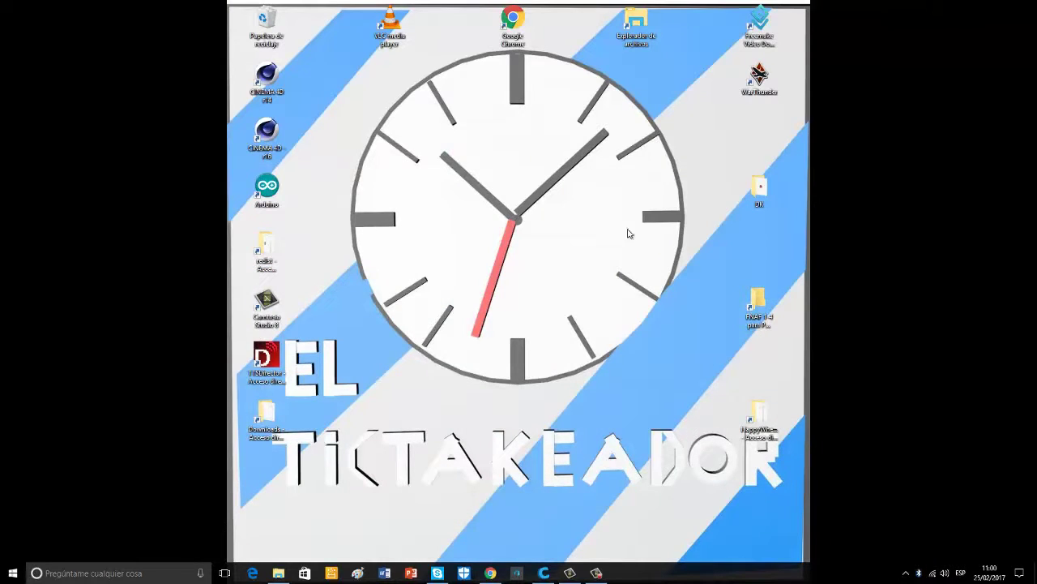
double_click(281, 137)
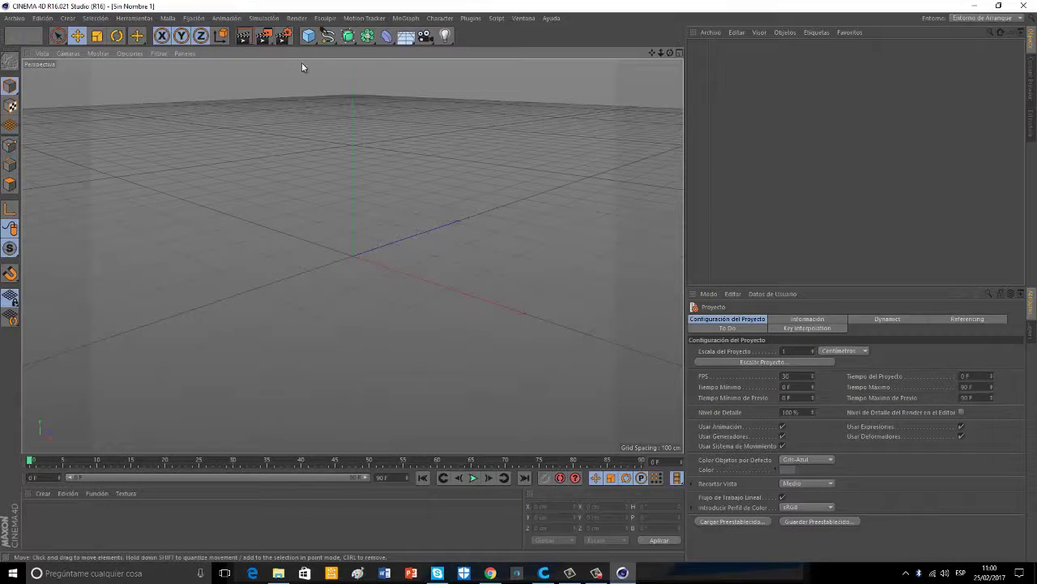
click(13, 17)
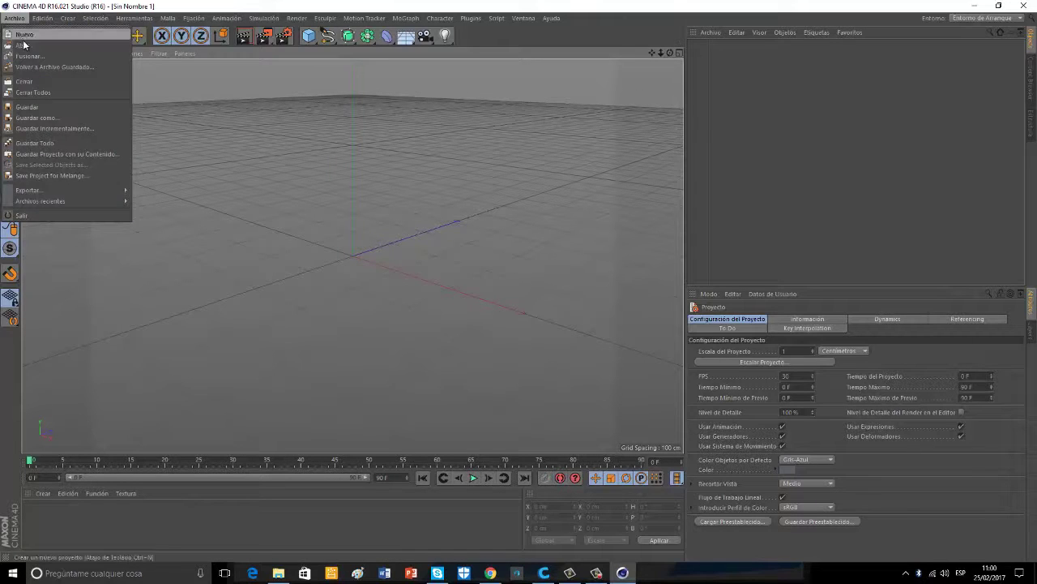
click(23, 44)
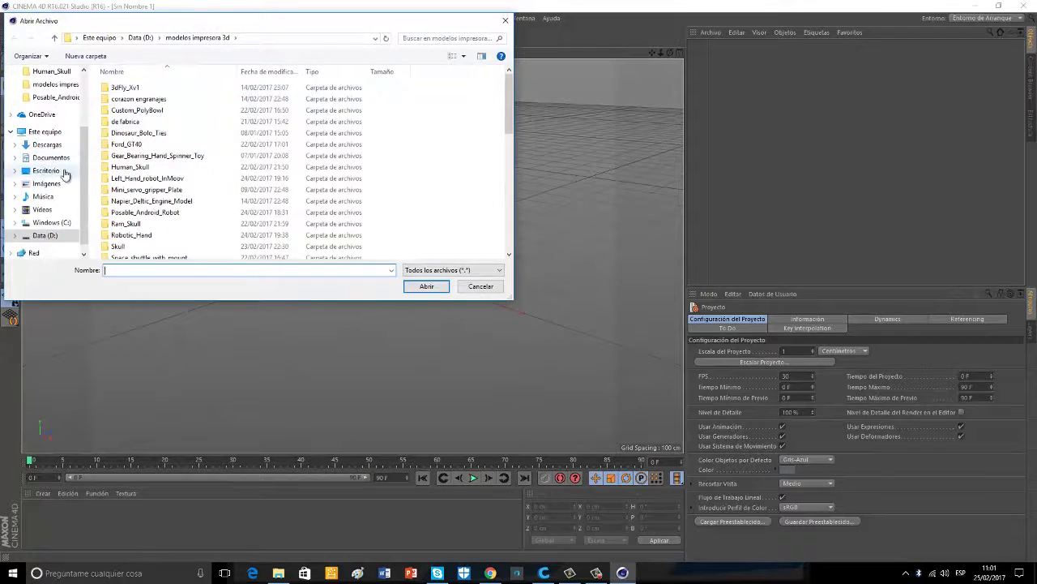
scroll(48, 143, up, 1)
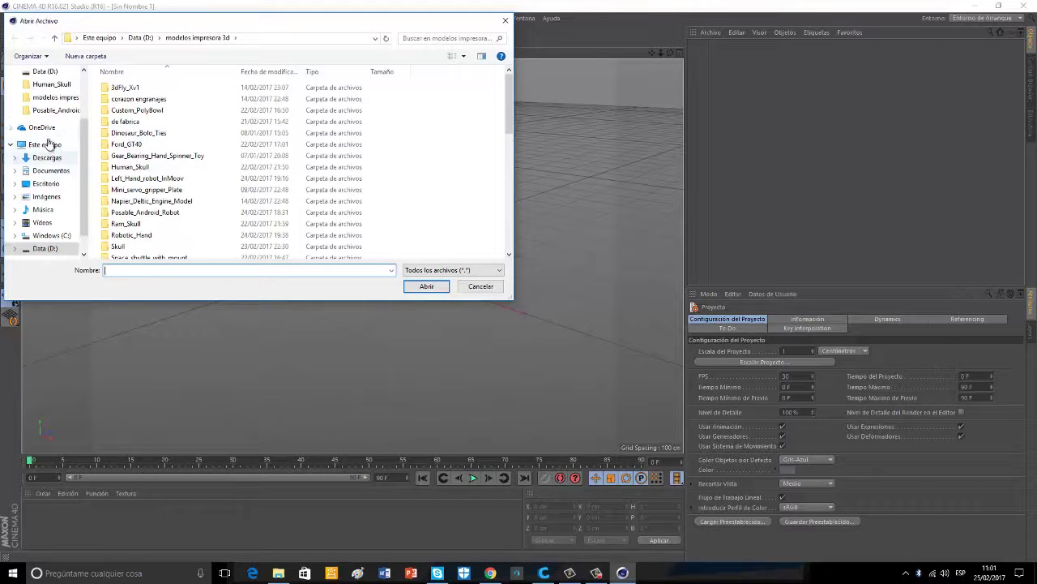
scroll(49, 143, up, 1)
click(44, 110)
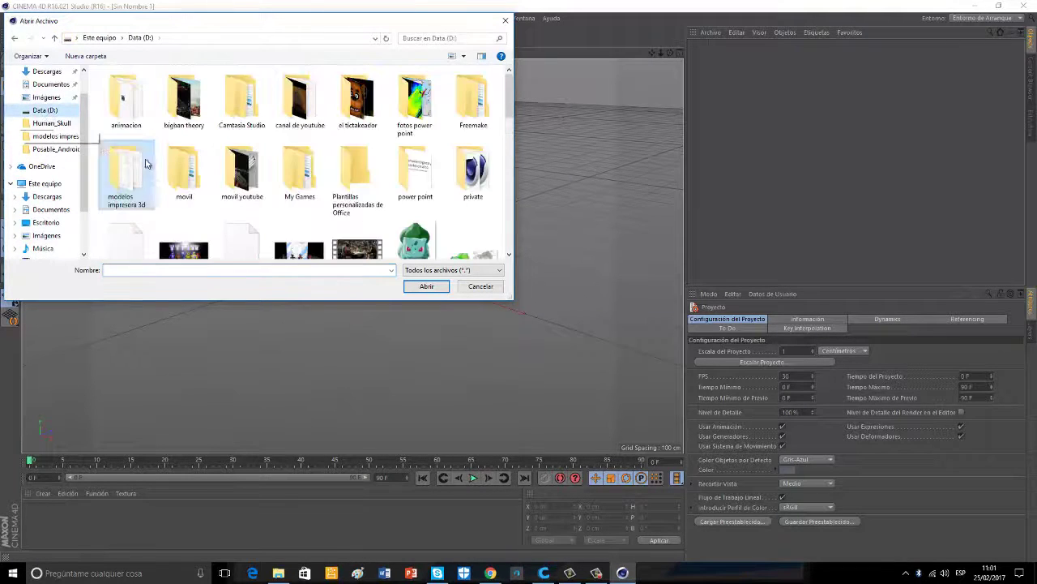
scroll(332, 158, down, 2)
double_click(239, 134)
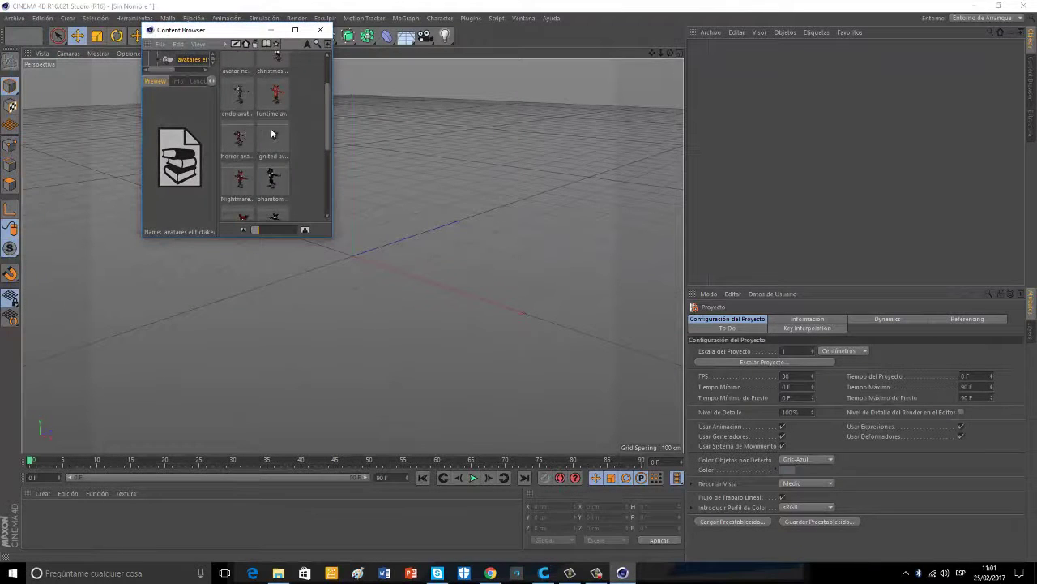
Load the Unwithered avatar model from the library into the scene and minimise the Content Browser
scroll(272, 134, down, 5)
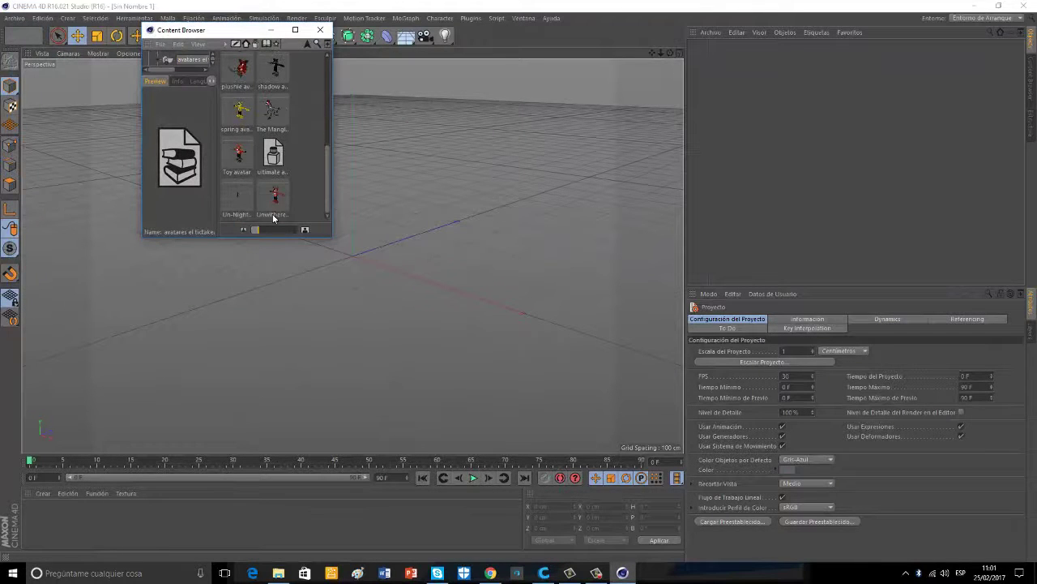
double_click(267, 203)
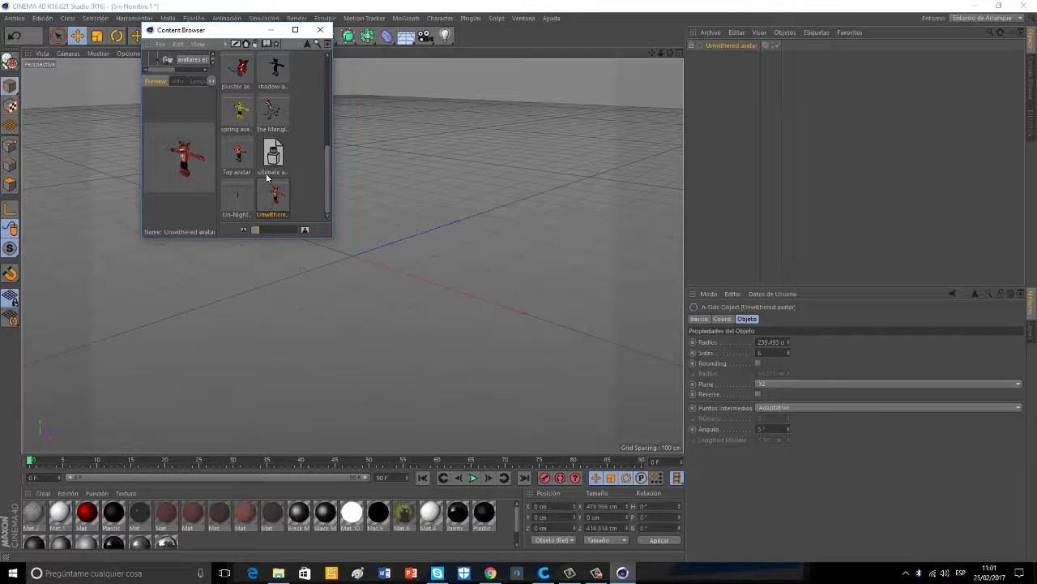
click(267, 35)
Examine the whole fox avatar from the front, the sides and behind, keeping the model unmodified
scroll(467, 195, down, 3)
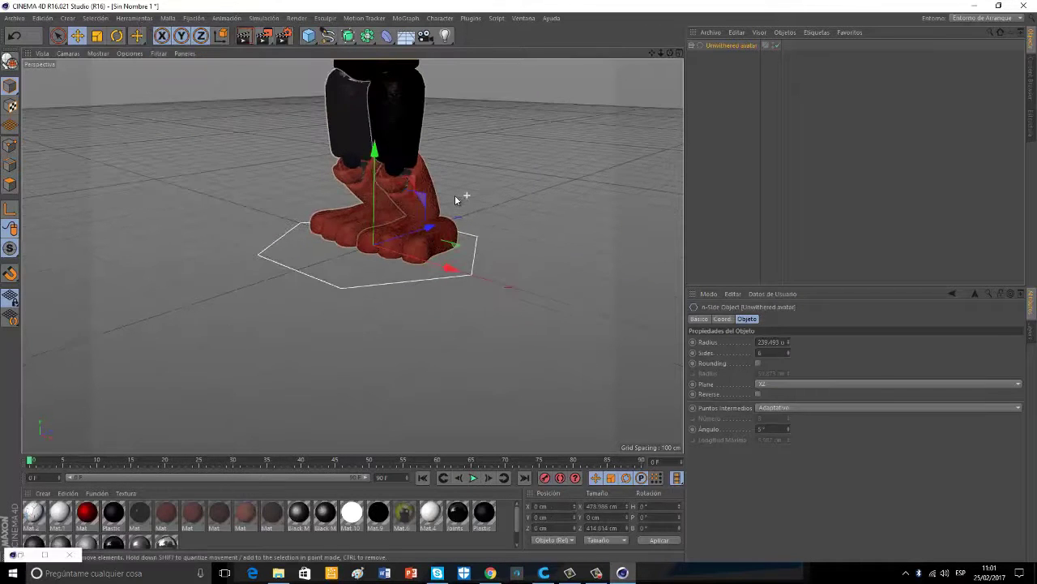
scroll(445, 199, down, 2)
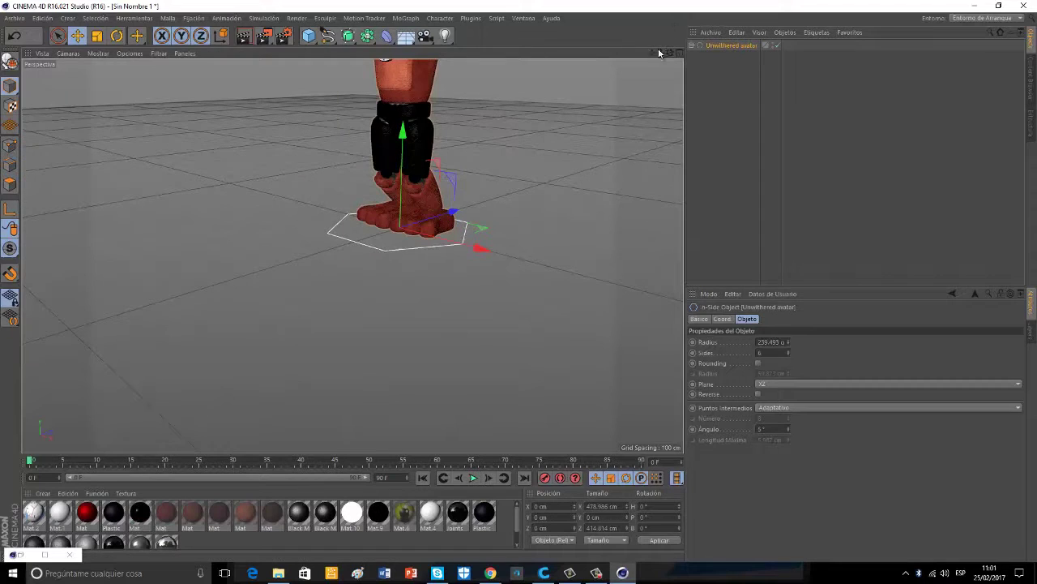
scroll(518, 289, down, 5)
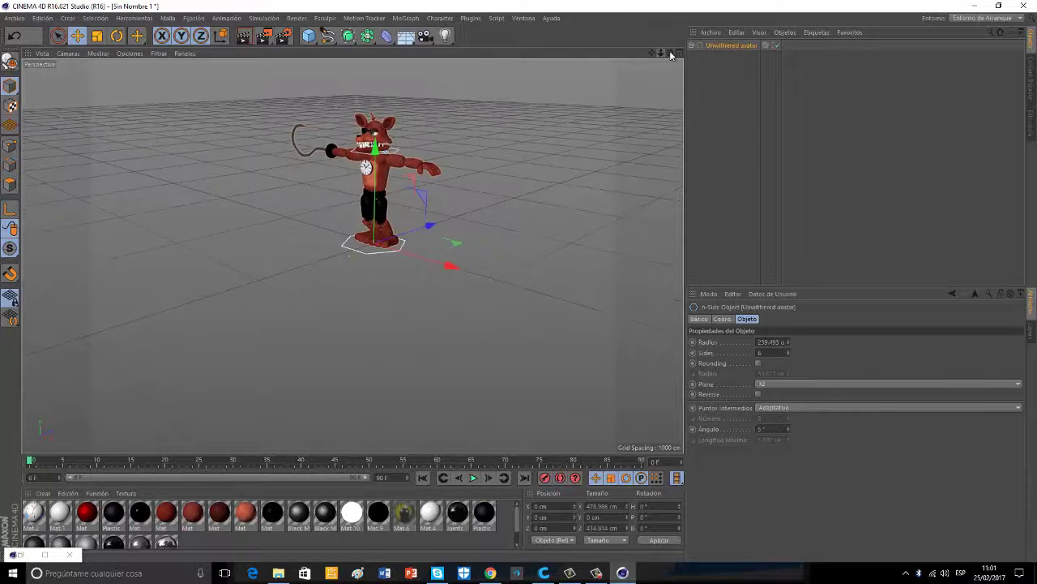
mouse_move(521, 280)
alt+mouse_down()
mouse_move(509, 274)
mouse_move(521, 287)
mouse_move(541, 282)
alt+mouse_up()
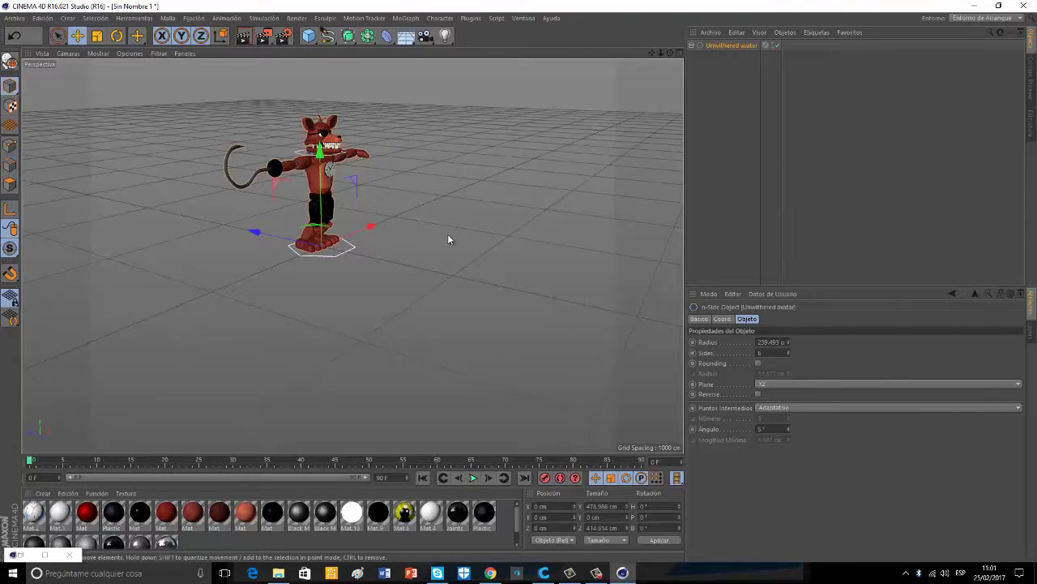
right_click(445, 183)
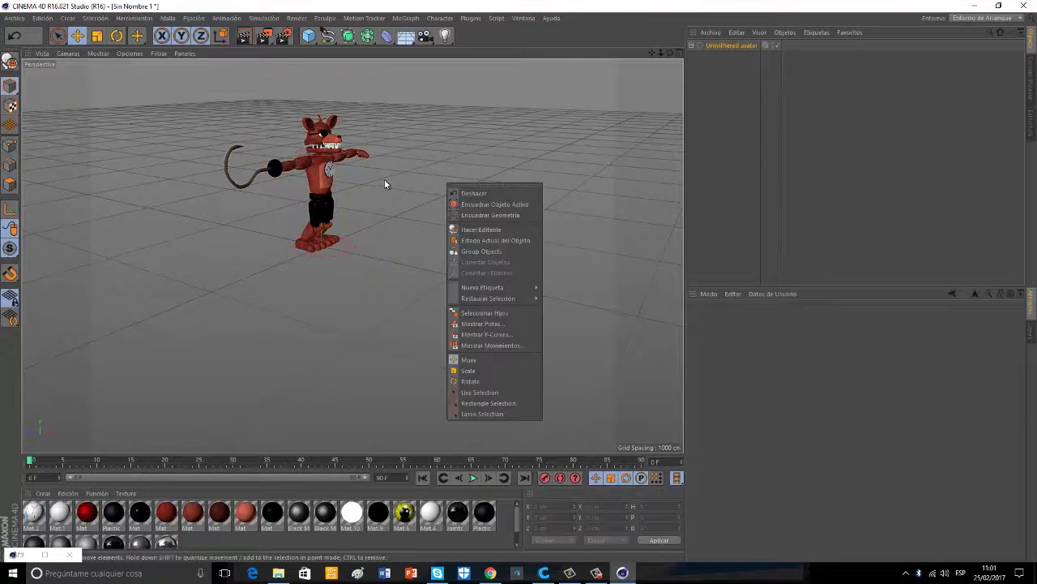
key(ctrl+z)
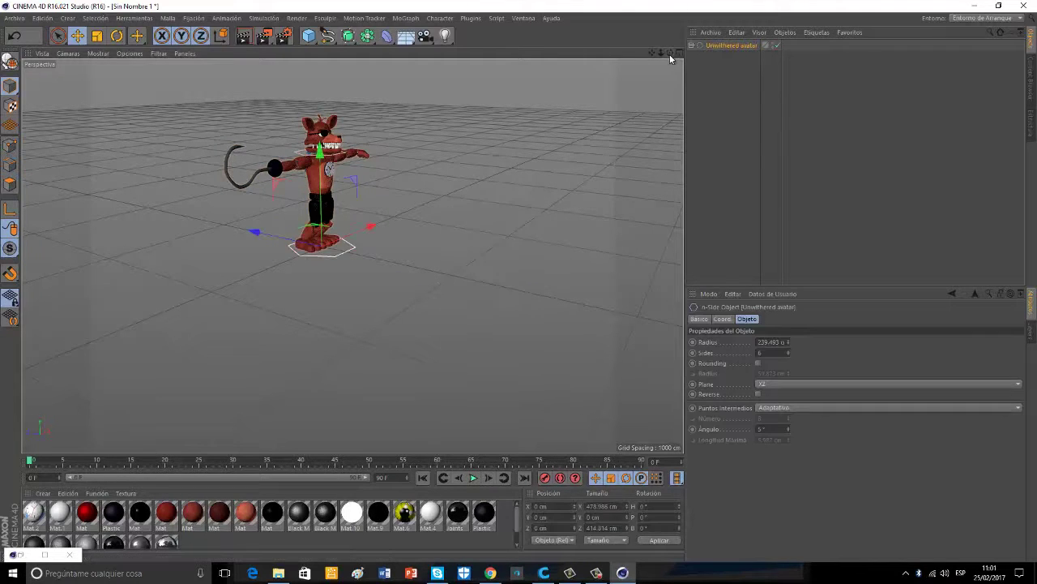
mouse_move(669, 54)
mouse_down()
mouse_move(513, 280)
mouse_move(669, 57)
mouse_up()
click(449, 144)
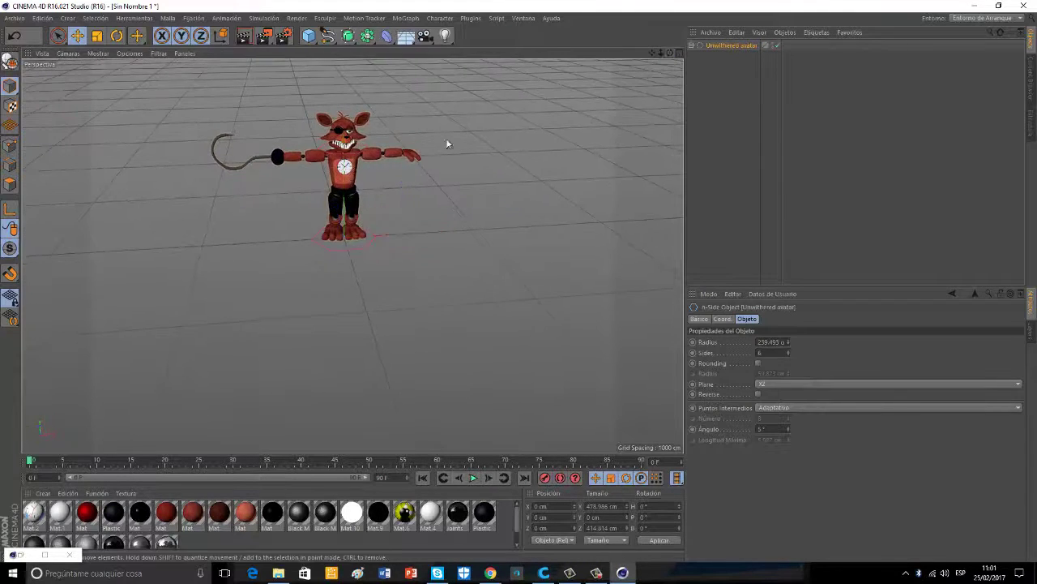
right_click(571, 131)
key(ctrl+z)
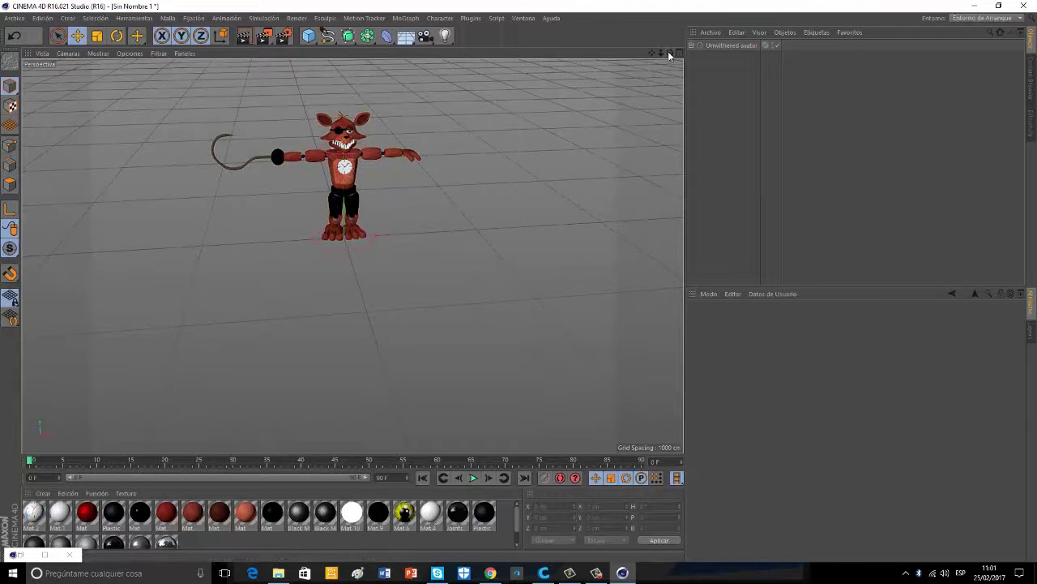
drag(670, 52, 466, 194)
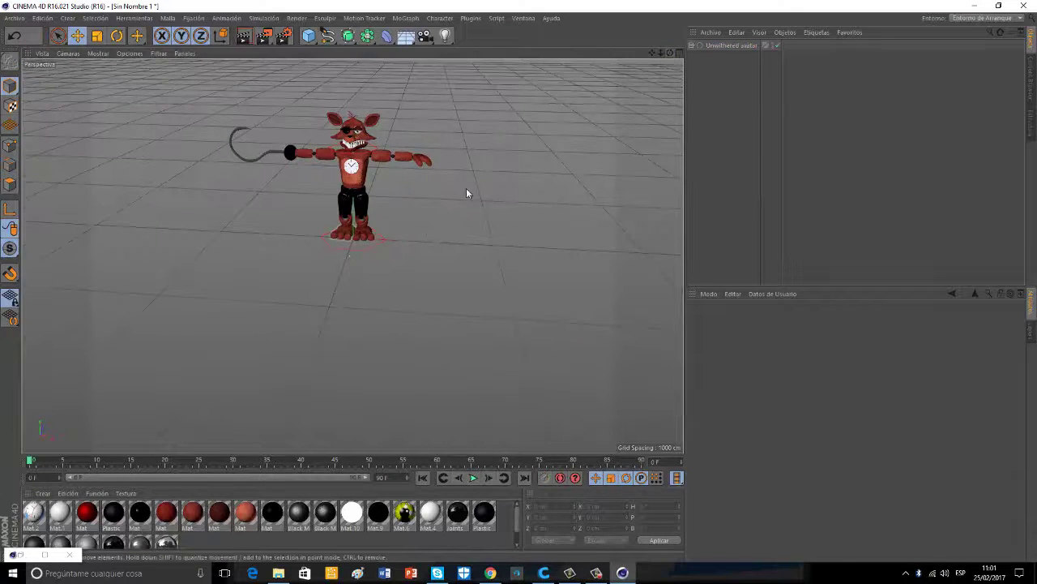
drag(518, 285, 665, 60)
alt+drag(519, 285, 531, 151)
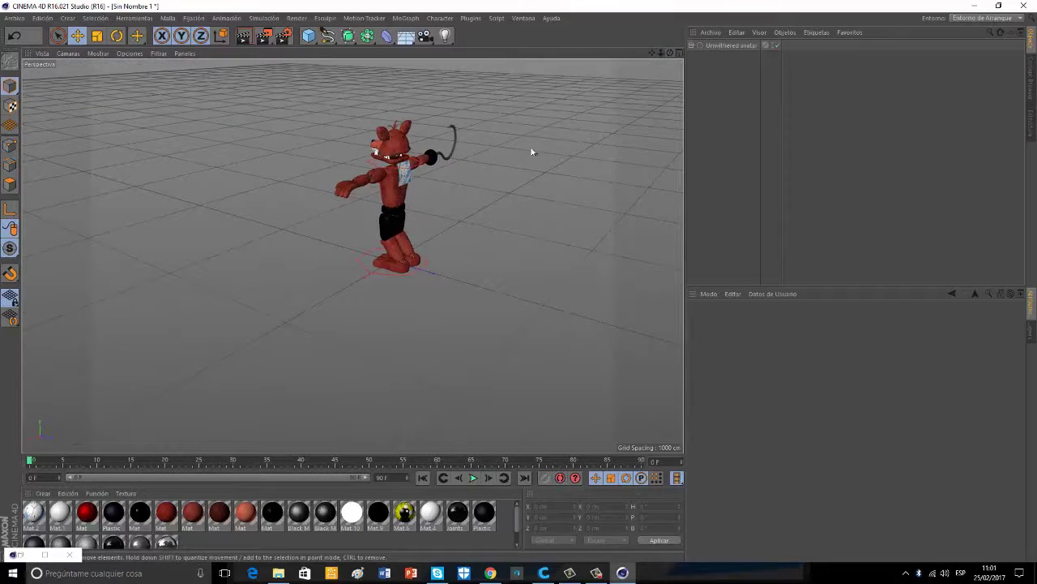
click(406, 181)
key(ctrl+shift+a)
drag(669, 52, 281, 5)
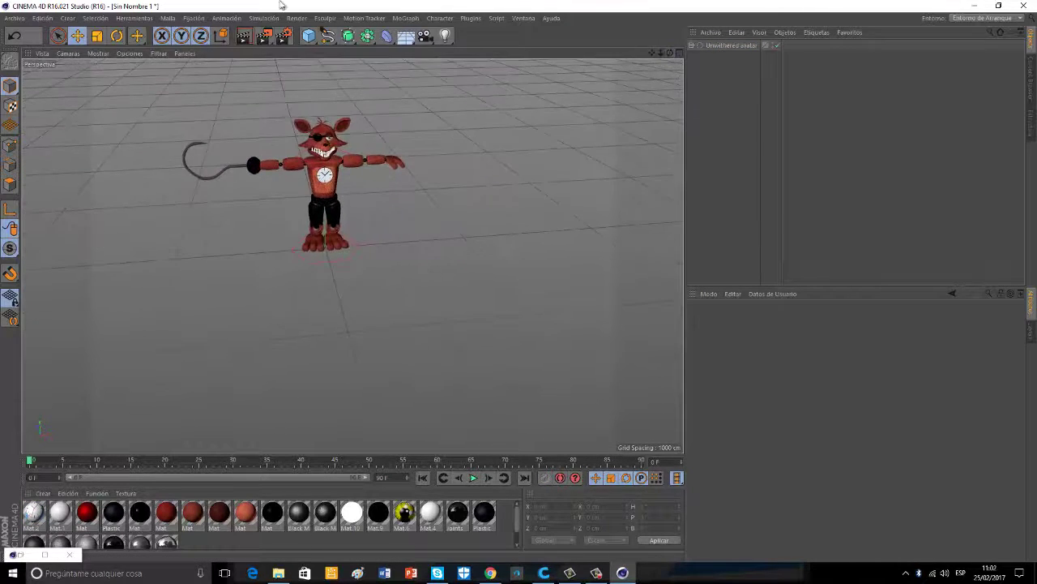
Export the avatar scene as an STL file, keeping the name Sin Nombre 1 and the default export options
click(15, 17)
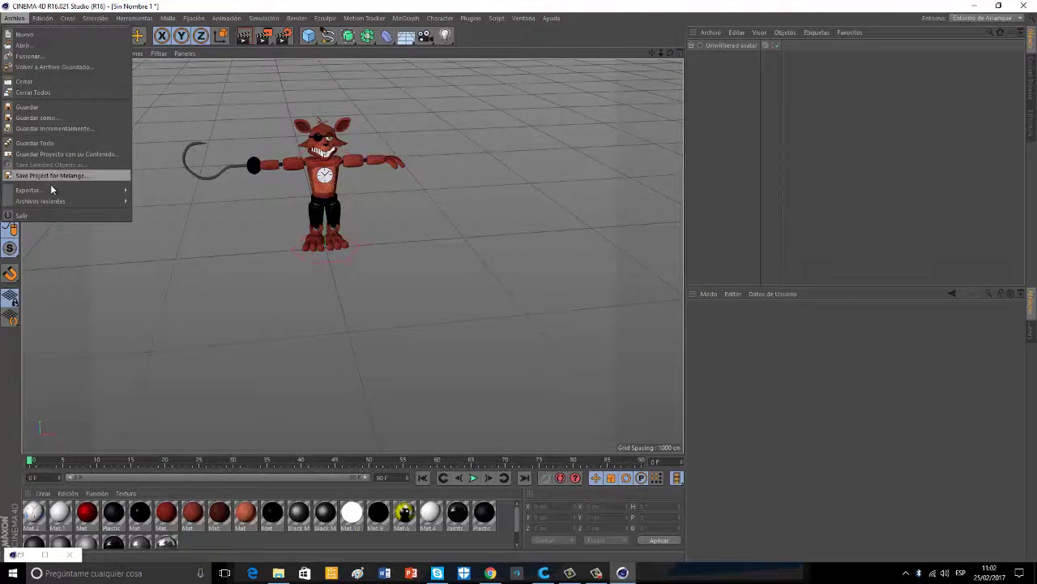
mouse_move(51, 192)
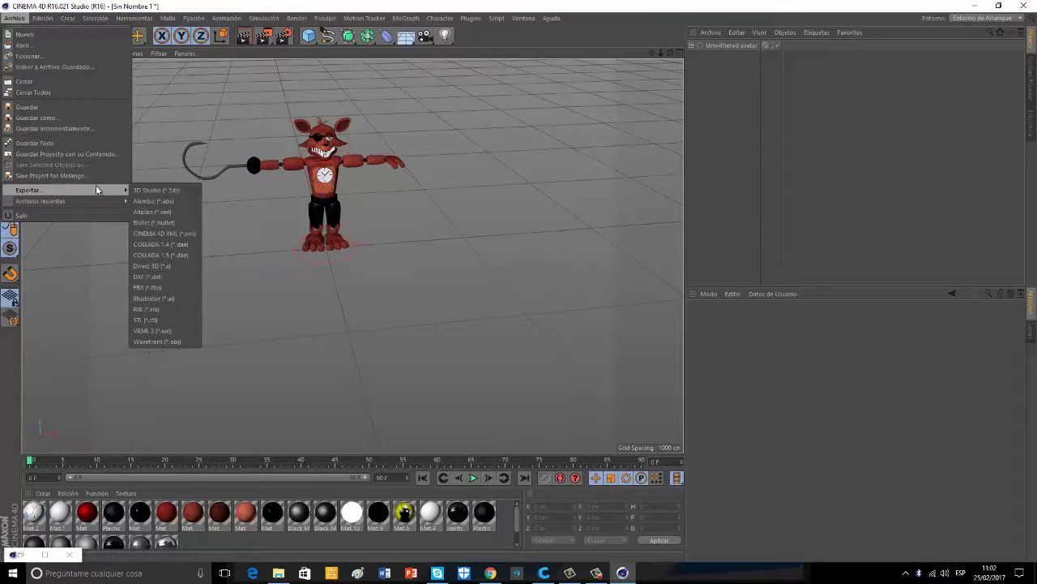
click(171, 320)
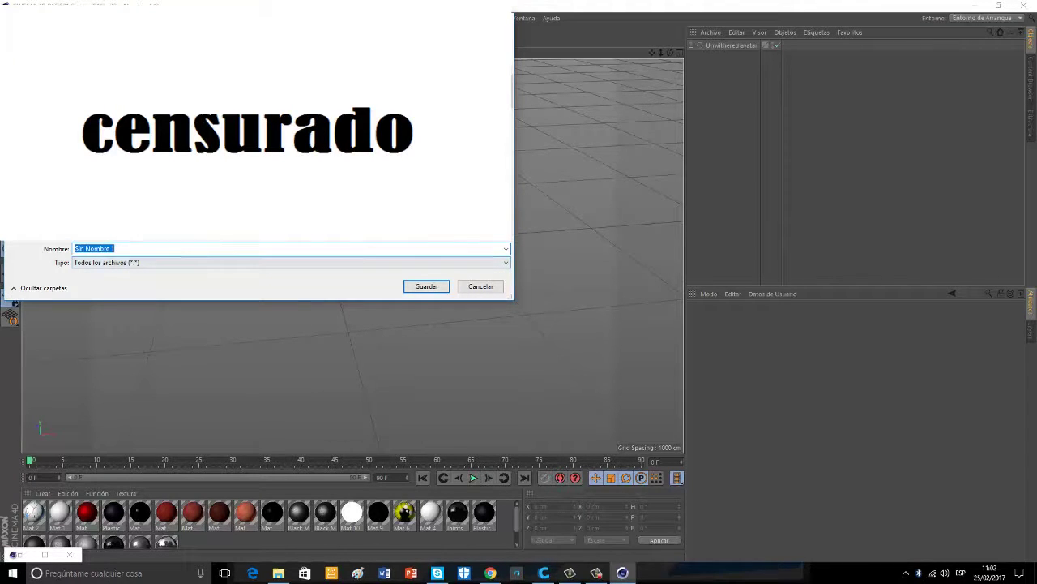
click(146, 248)
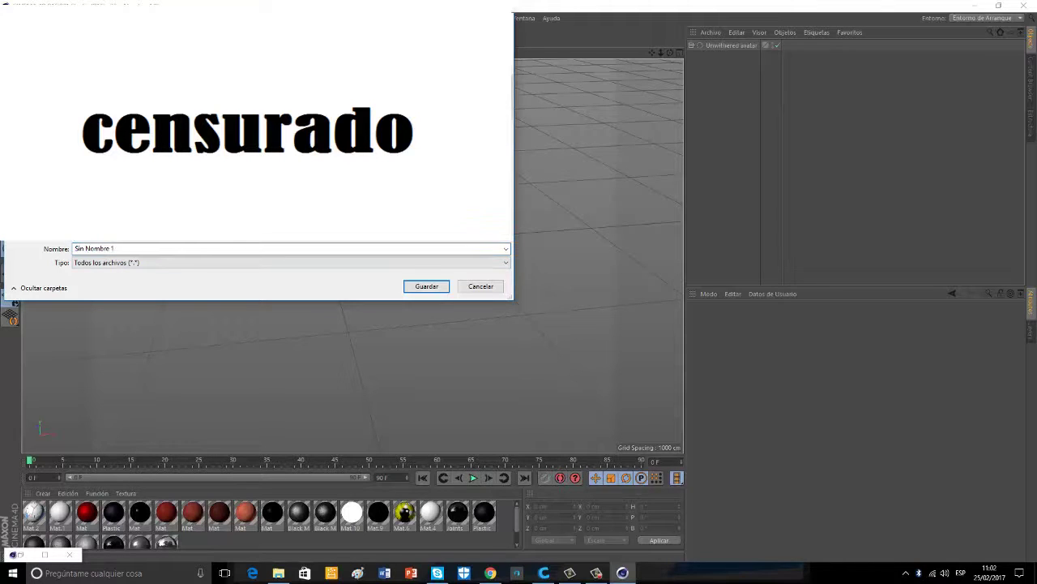
double_click(173, 248)
click(426, 286)
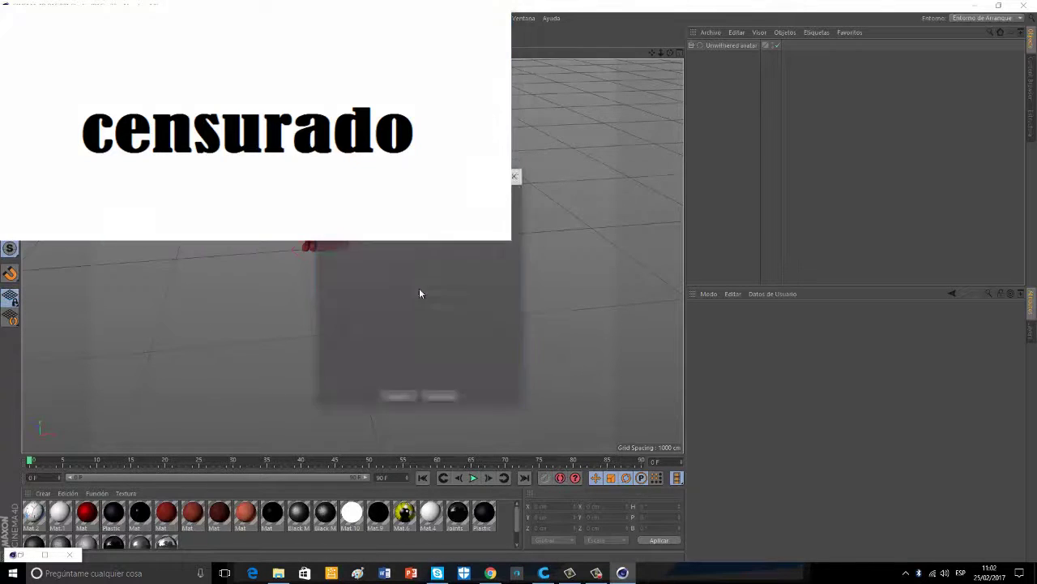
click(399, 398)
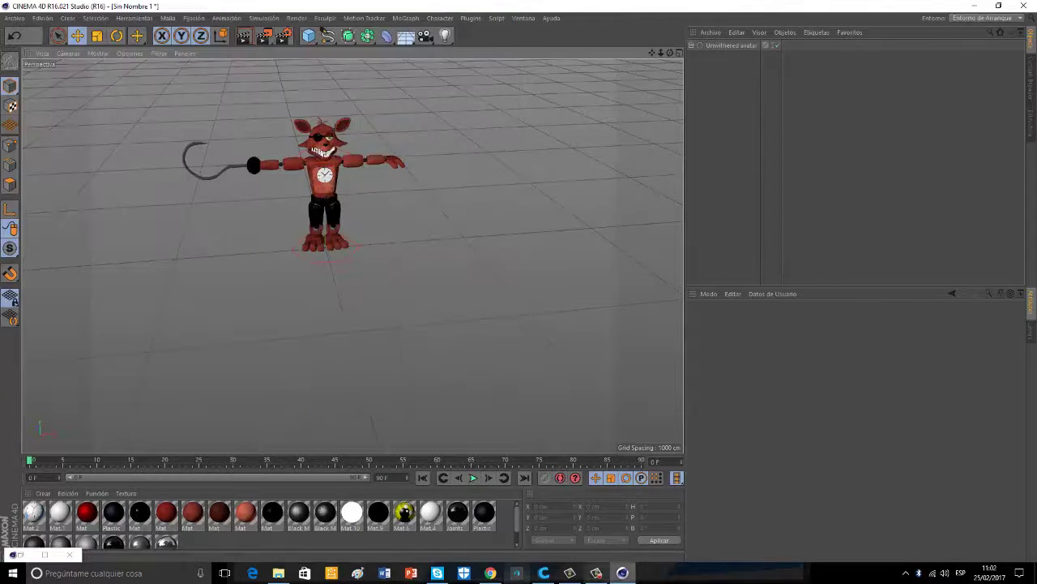
Switch to Cura and load the exported Sin Nombre 1 avatar model onto the print bed
click(543, 574)
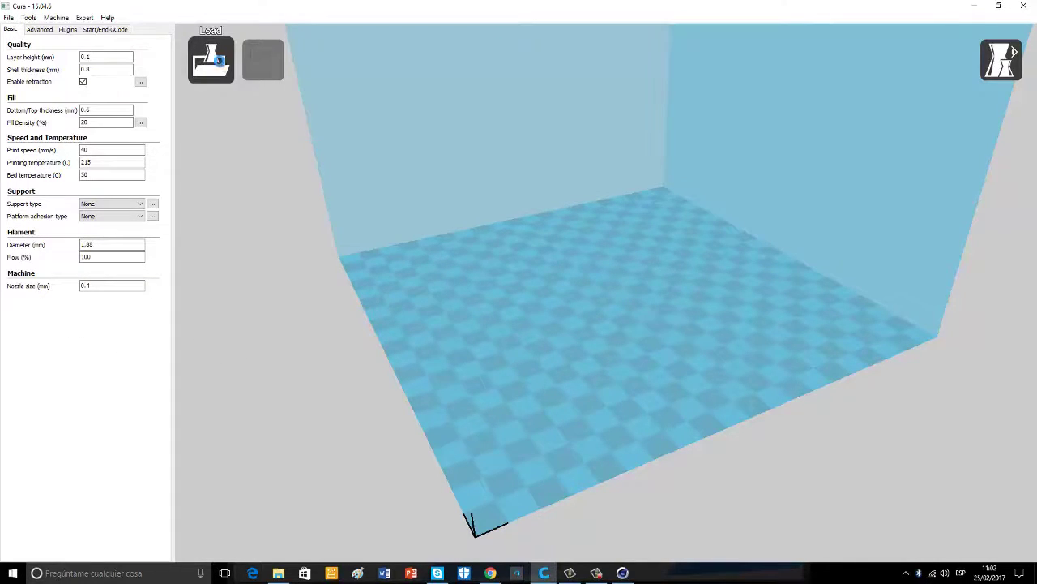
click(221, 67)
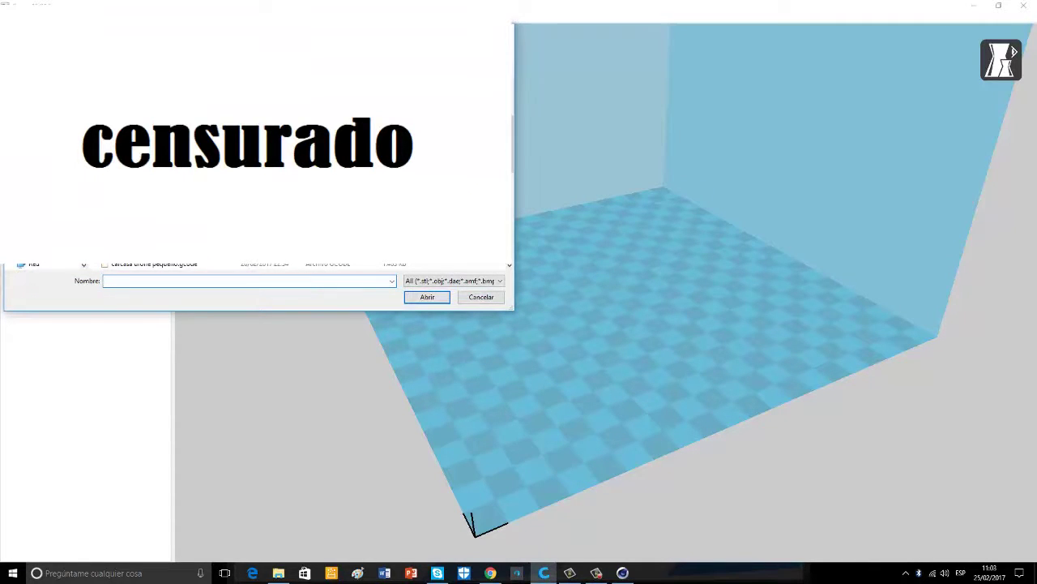
scroll(259, 202, down, 3)
scroll(259, 202, down, 3)
scroll(260, 203, down, 3)
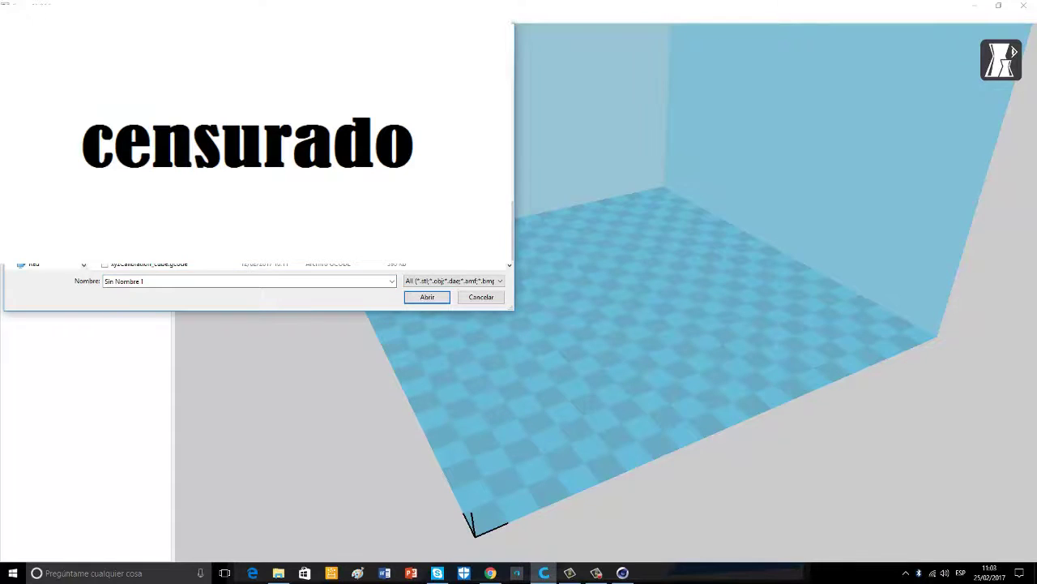
key(Return)
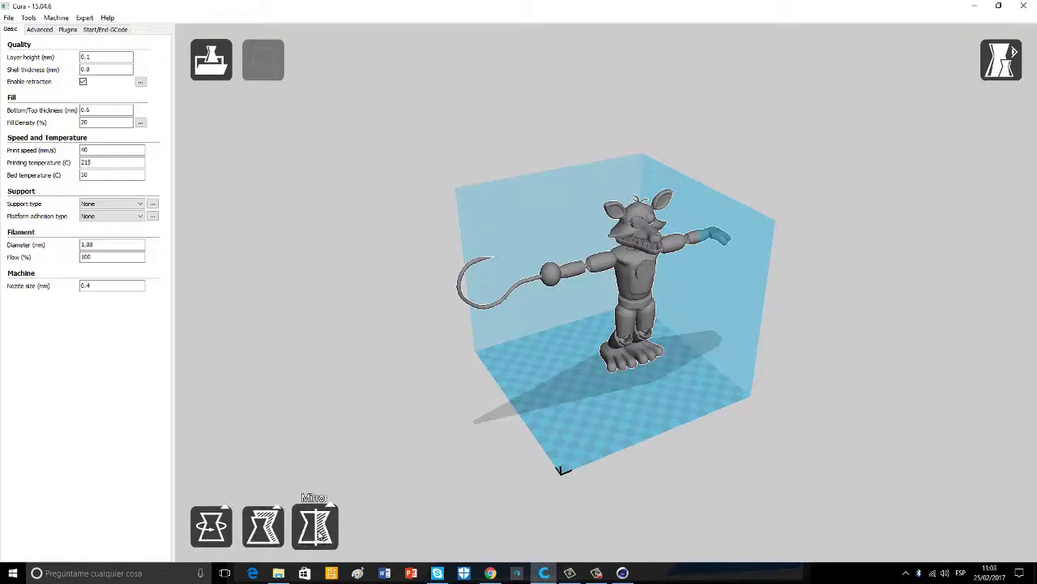
Scale the avatar down uniformly to about 138.8 × 34.8 × 91.6 mm so it fits inside the build volume
click(263, 527)
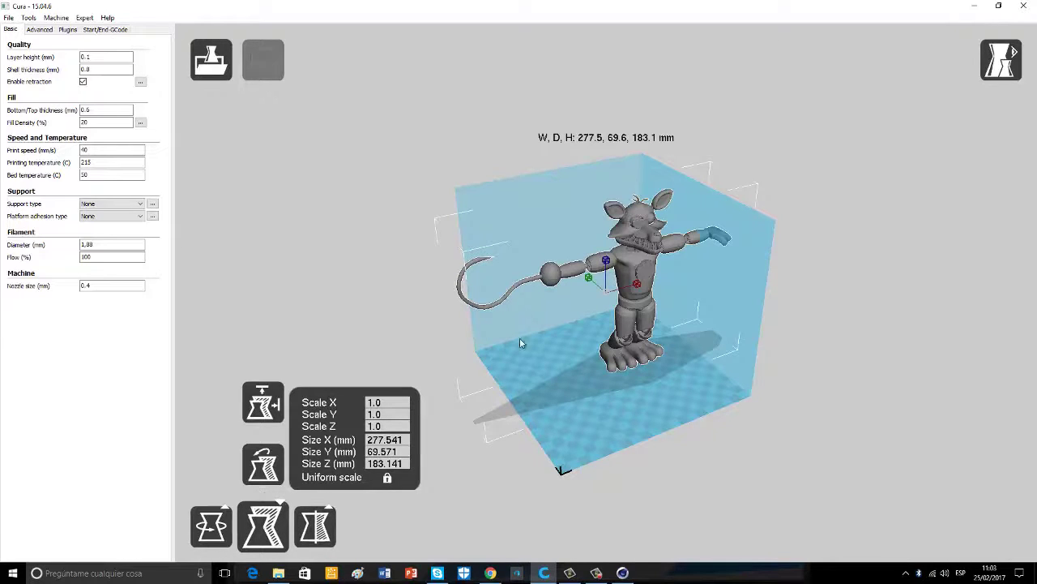
mouse_move(606, 261)
mouse_move(605, 264)
mouse_down()
mouse_move(606, 293)
mouse_move(596, 289)
mouse_move(599, 276)
mouse_move(604, 283)
mouse_up()
Examine the scaled avatar inside the build volume from the front, both close up and from farther away
scroll(651, 310, up, 3)
right_drag(712, 320, 689, 325)
scroll(634, 295, up, 4)
scroll(634, 295, down, 2)
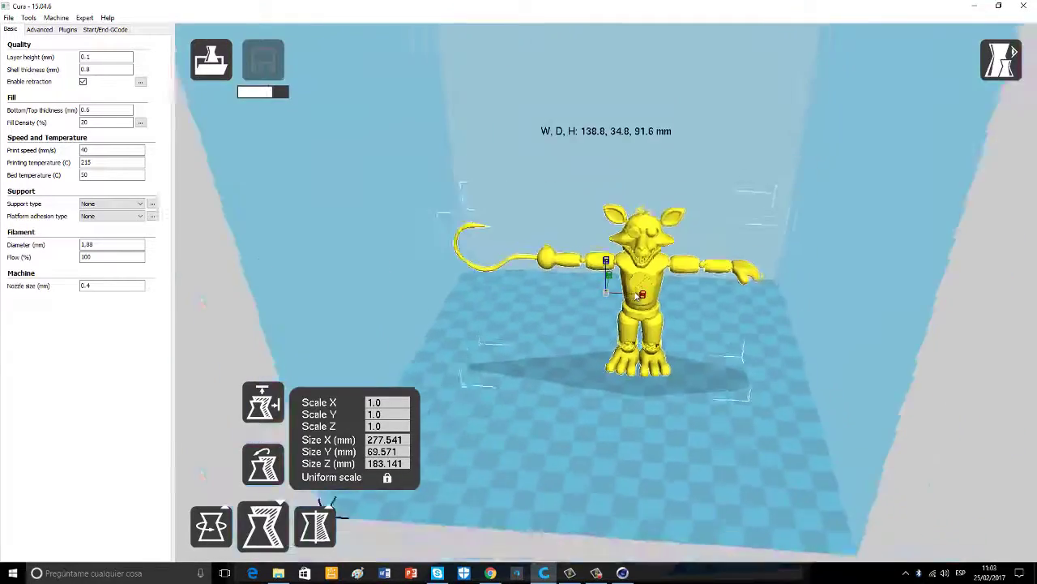
scroll(637, 295, up, 3)
scroll(637, 294, down, 2)
scroll(638, 294, up, 2)
scroll(640, 293, down, 5)
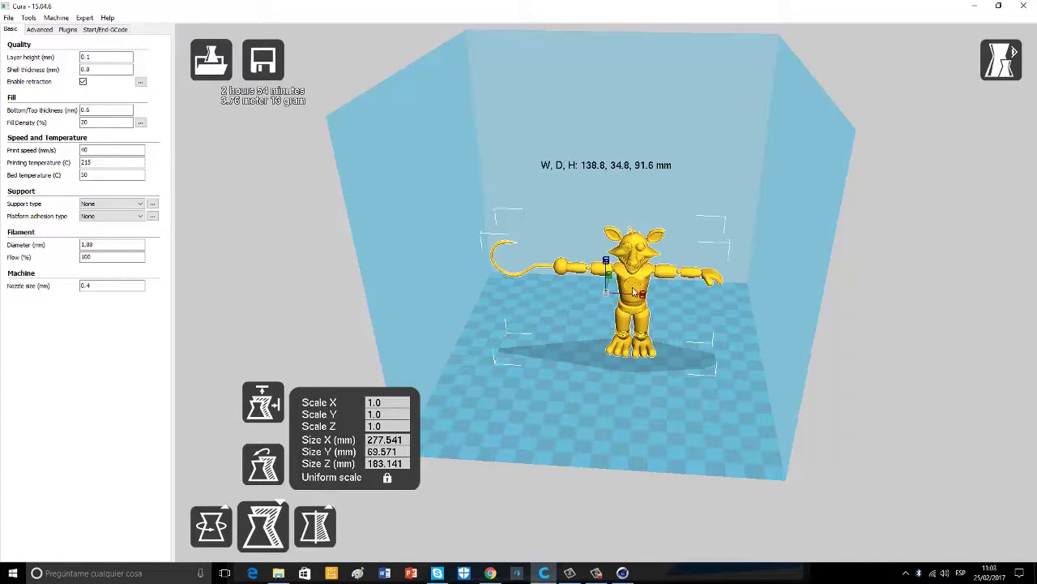
scroll(581, 466, down, 2)
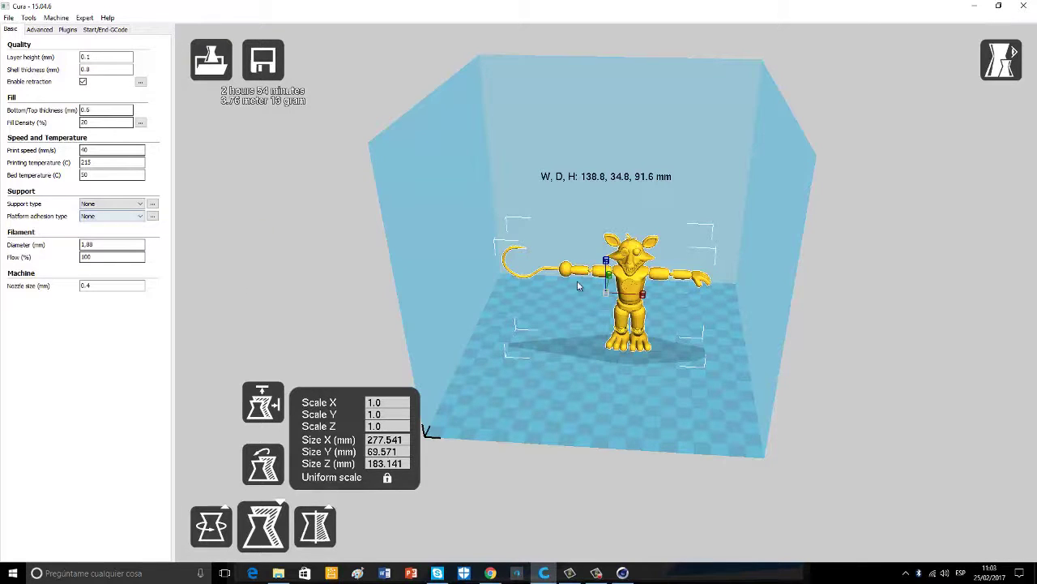
Open the support type choices for the avatar print
click(124, 206)
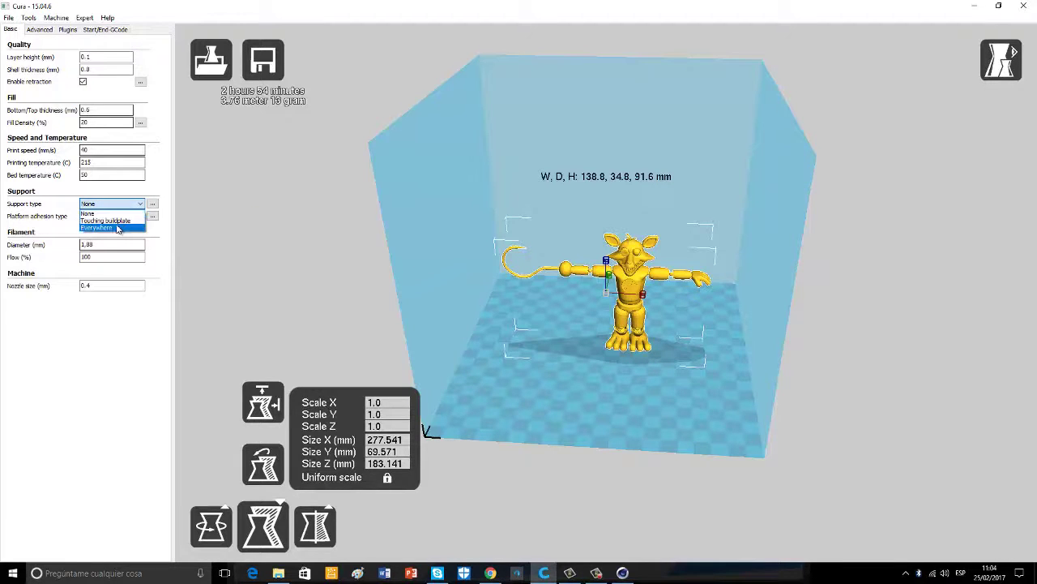